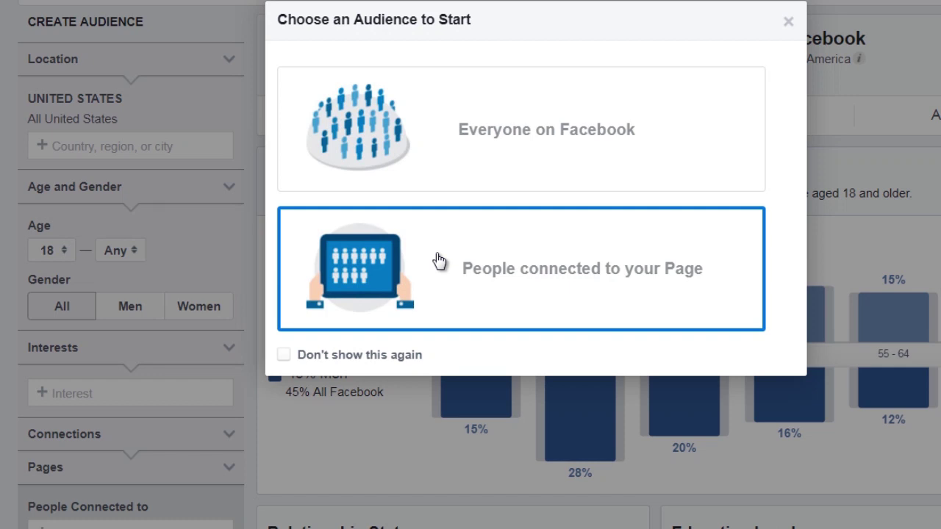
Step: Start an audience from everyone on Facebook and add Knitting as an interest
click(448, 147)
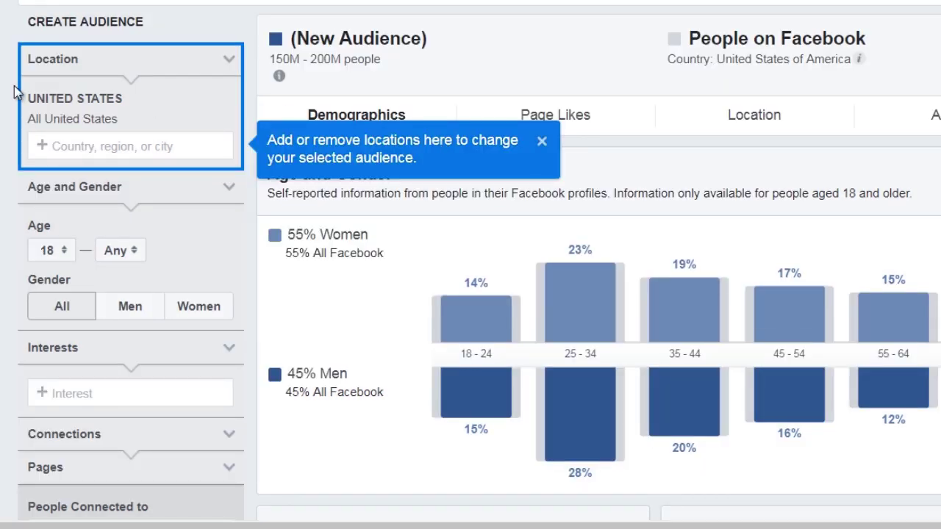
mouse_move(219, 100)
scroll(11, 171, down, 1)
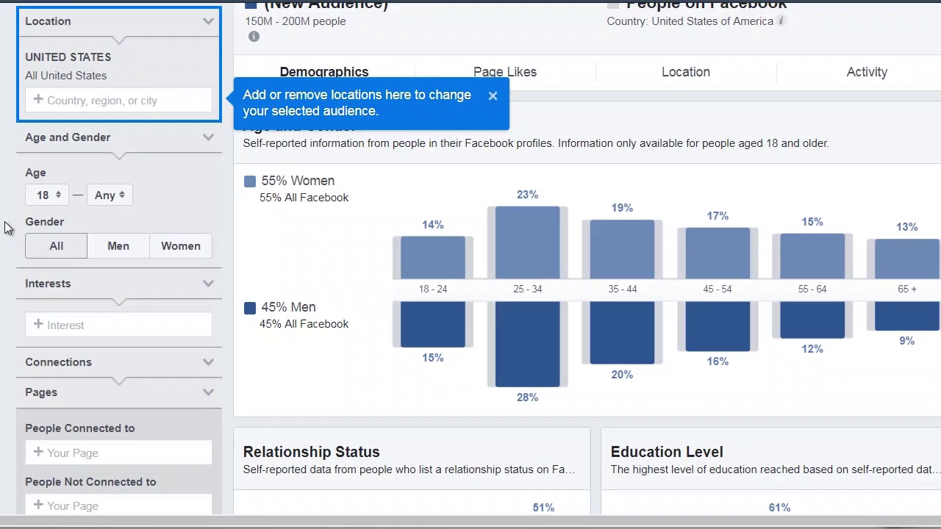
scroll(6, 228, down, 2)
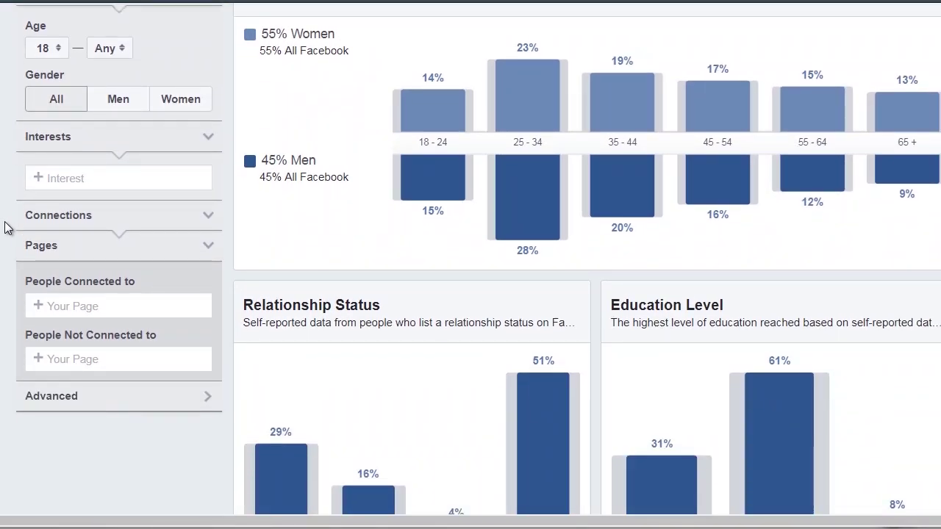
click(63, 178)
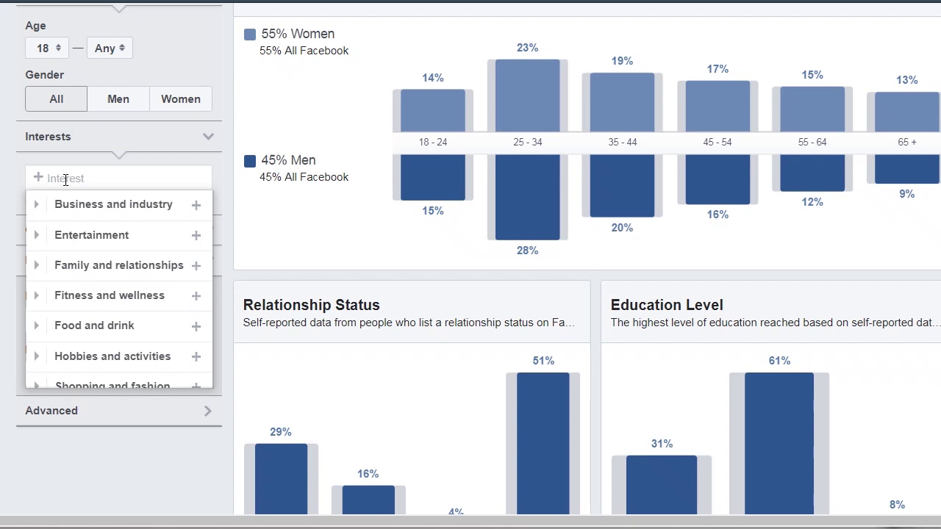
text(kni)
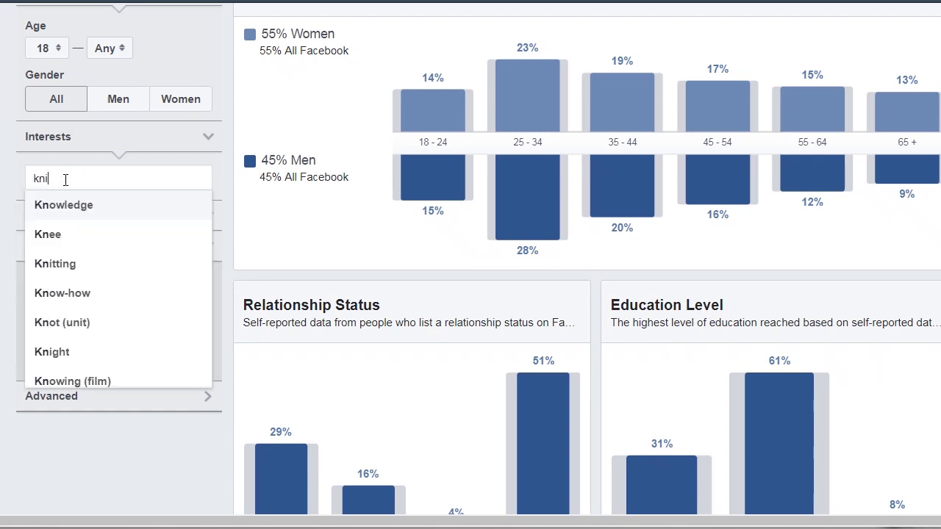
text(tting)
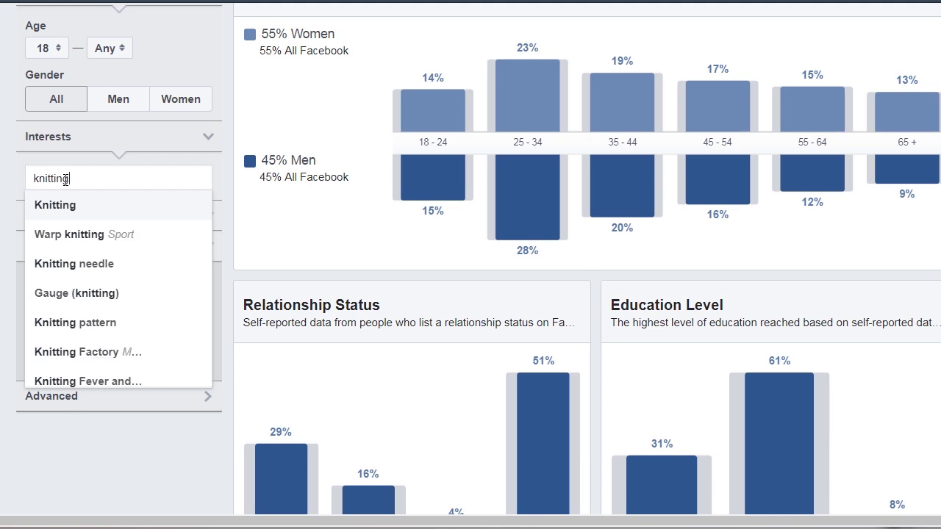
click(102, 208)
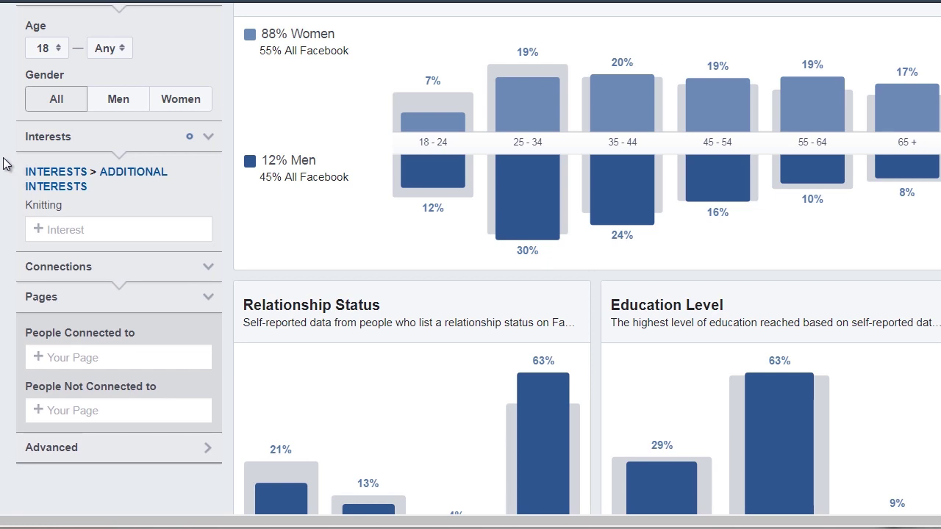
Step: Dismiss the tip about adding or removing locations and bring the new audience's summary into view
scroll(3, 164, up, 2)
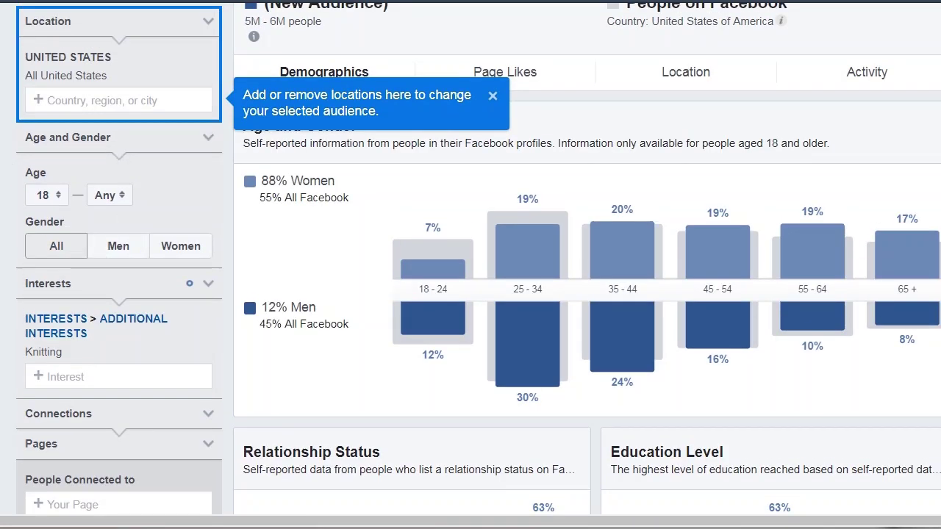
scroll(4, 181, down, 1)
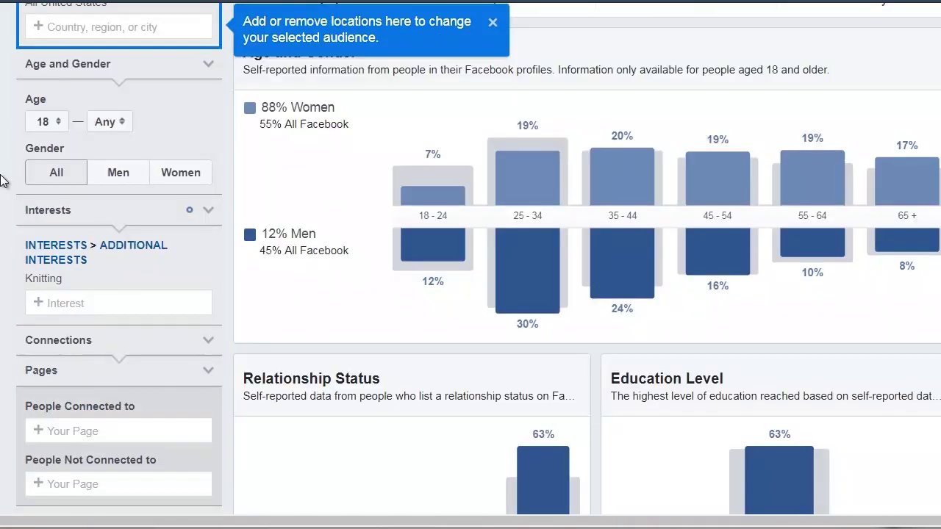
scroll(3, 180, up, 1)
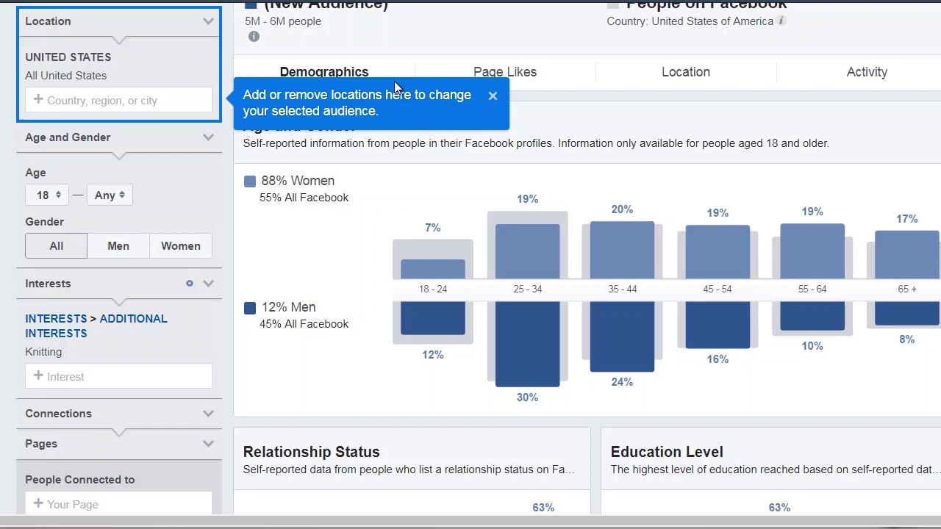
click(493, 98)
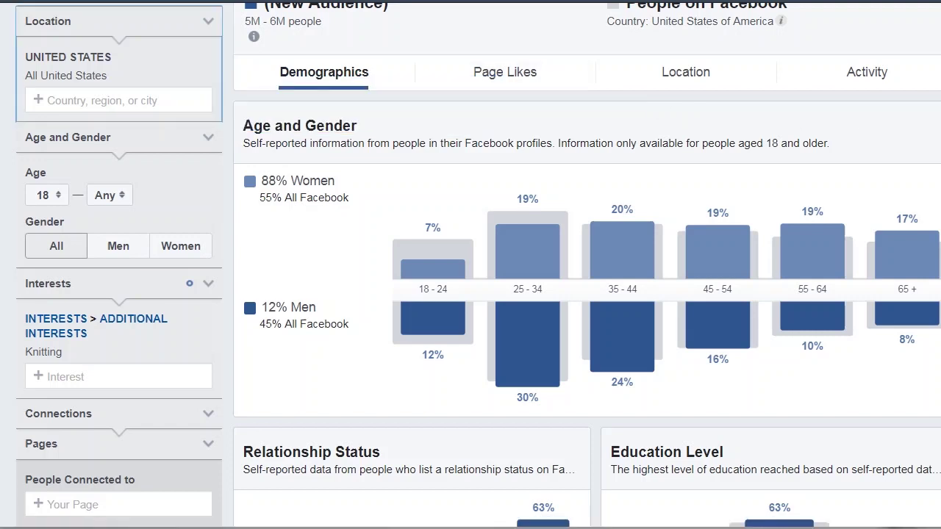
scroll(478, 265, up, 1)
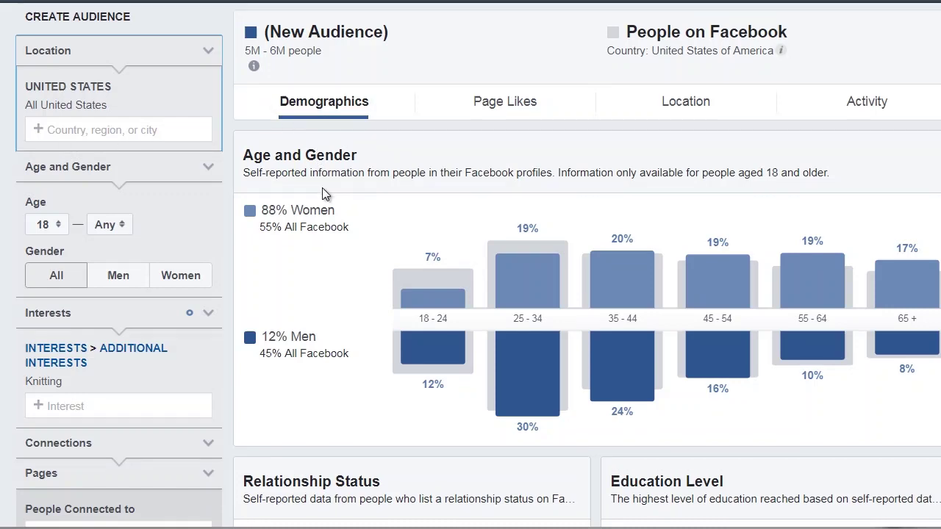
Step: Examine the Age and Gender chart of the knitting audience, comparing women's and men's age groups with all Facebook users
scroll(322, 188, down, 1)
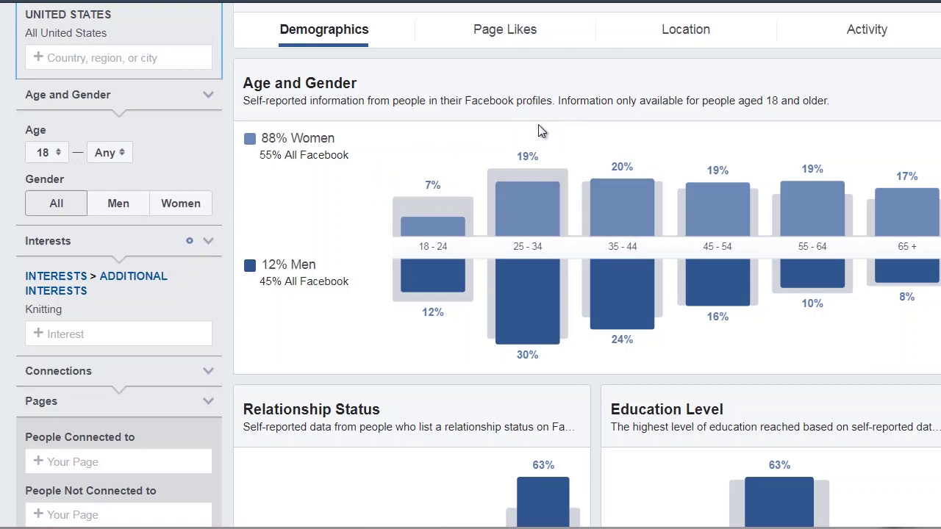
mouse_move(570, 220)
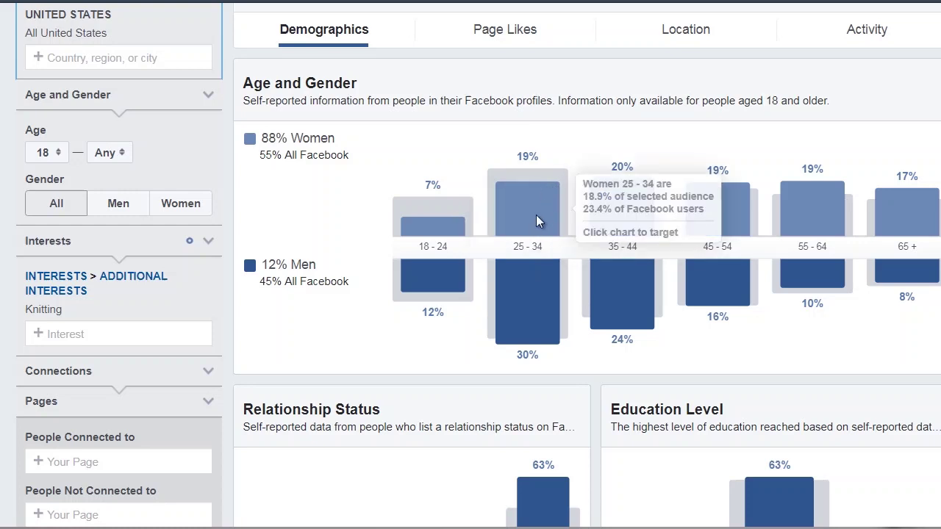
mouse_move(822, 215)
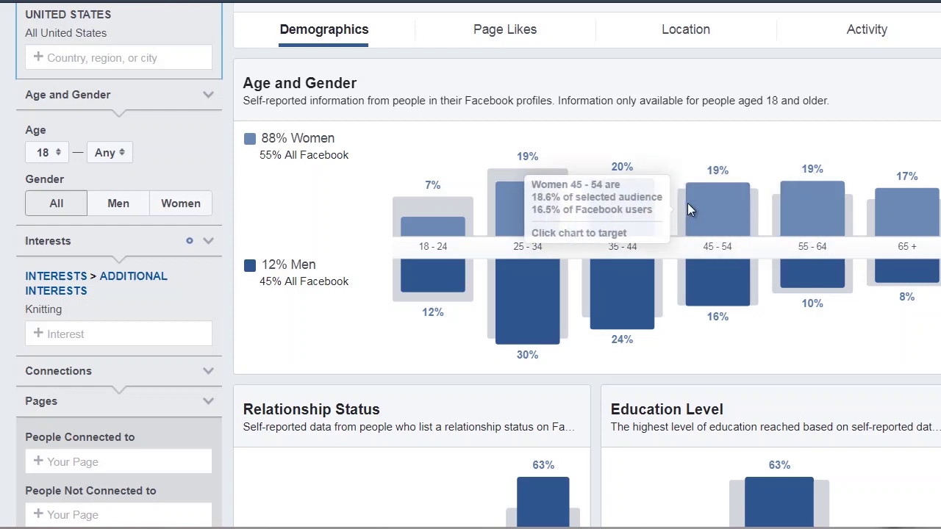
mouse_move(915, 220)
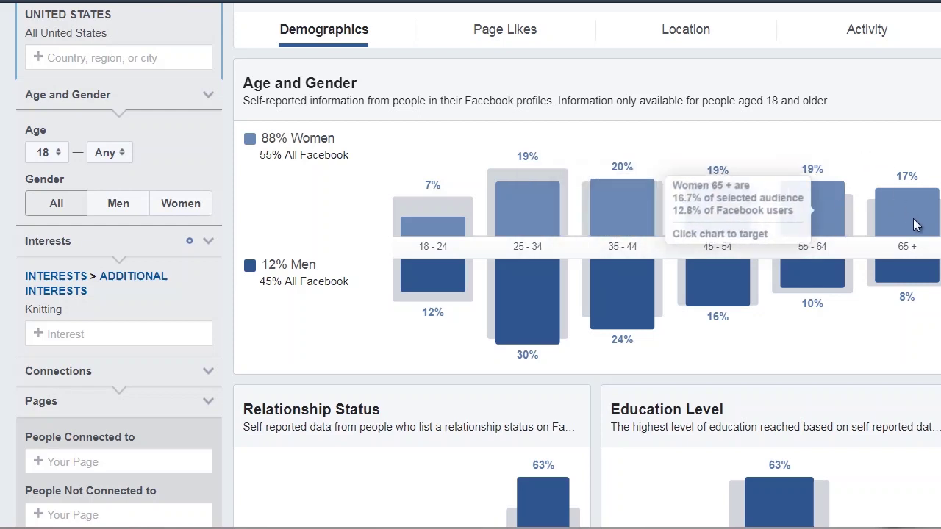
mouse_move(444, 214)
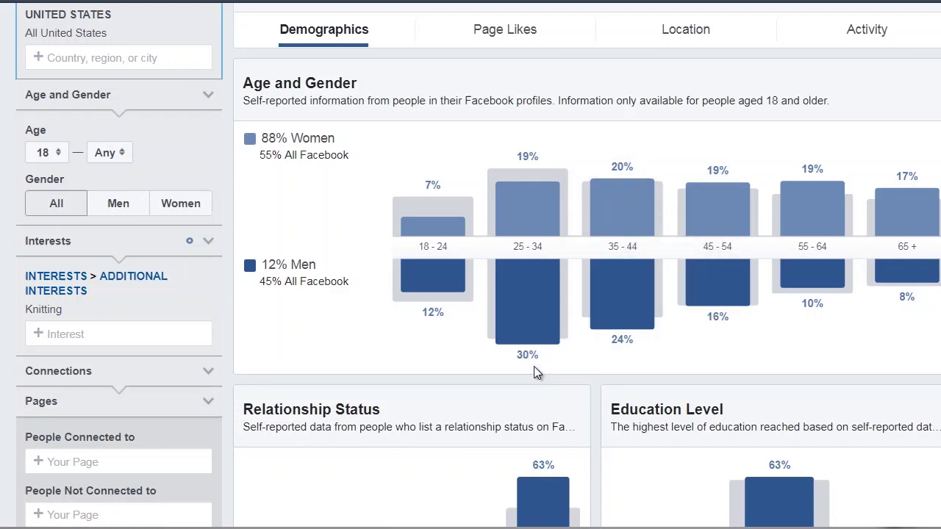
mouse_move(531, 276)
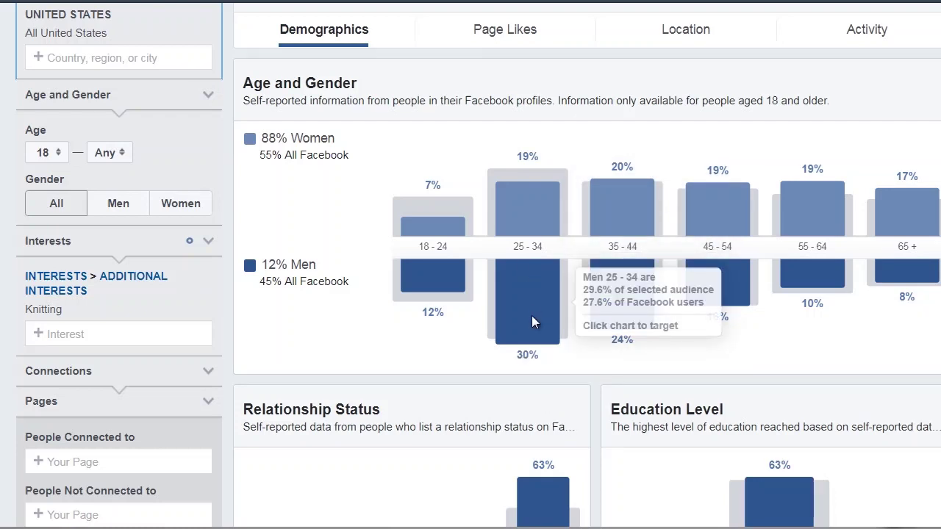
mouse_move(536, 187)
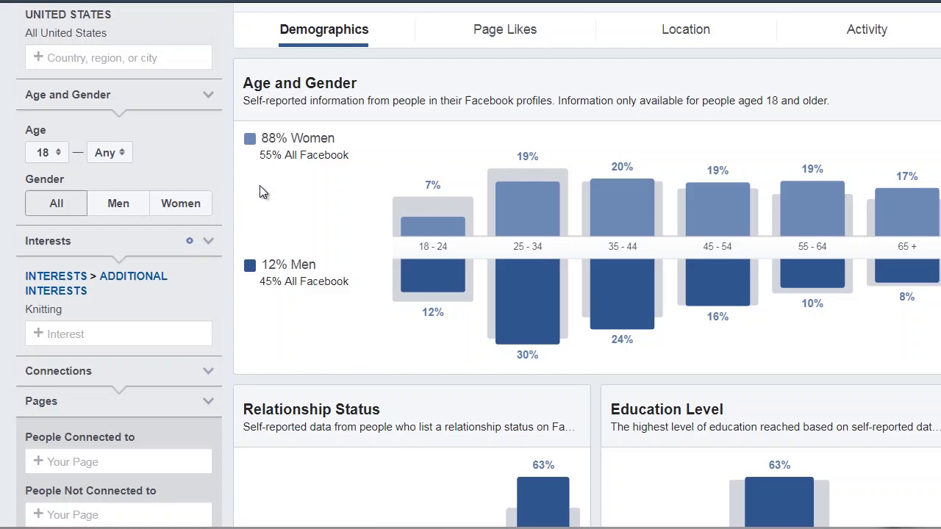
Step: Examine the knitting audience's relationship status, education level and job title breakdowns
scroll(260, 189, down, 3)
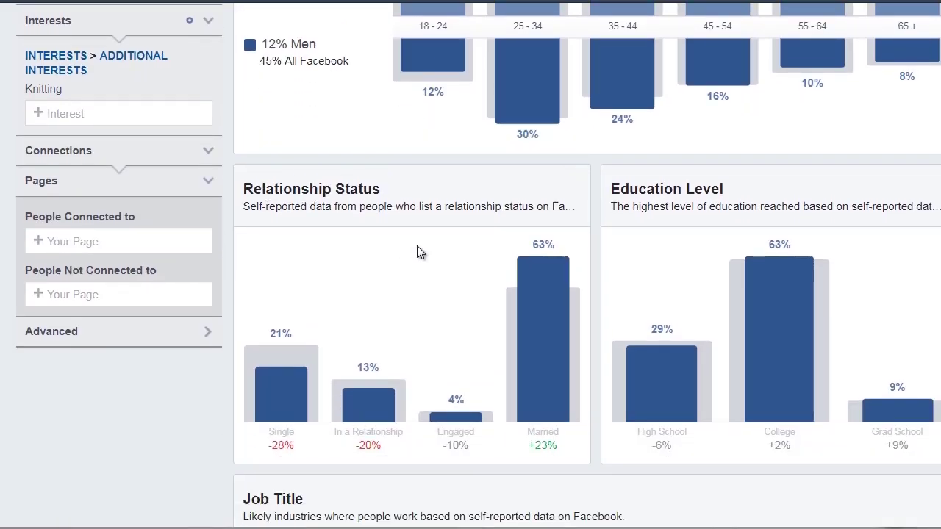
scroll(417, 252, down, 1)
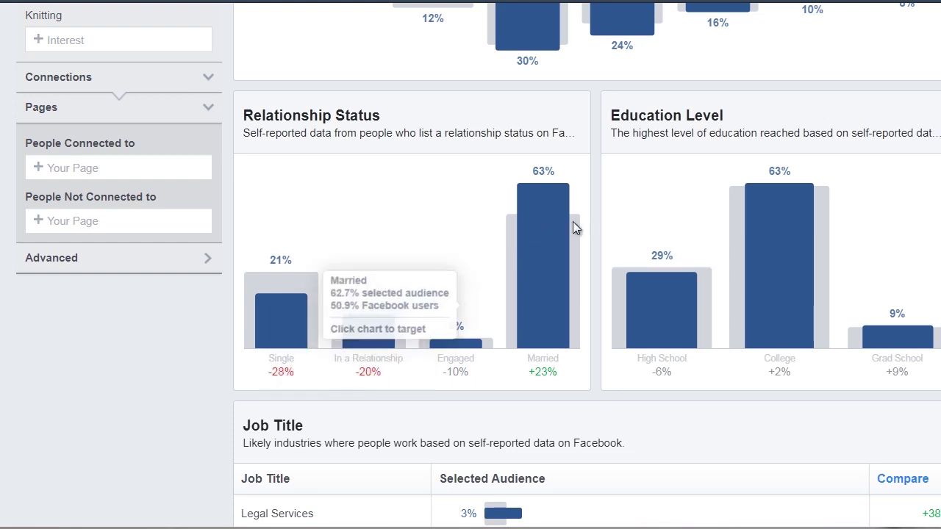
mouse_move(772, 242)
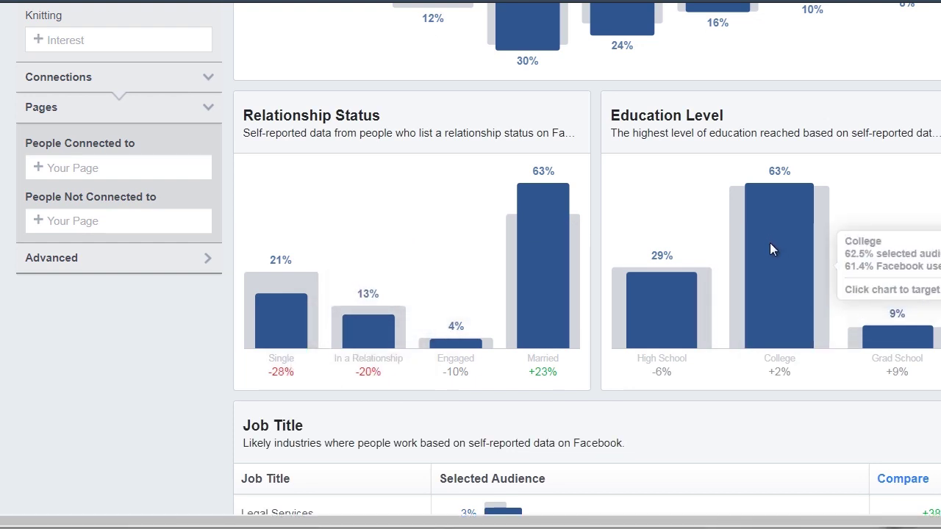
scroll(612, 230, down, 2)
scroll(613, 237, down, 1)
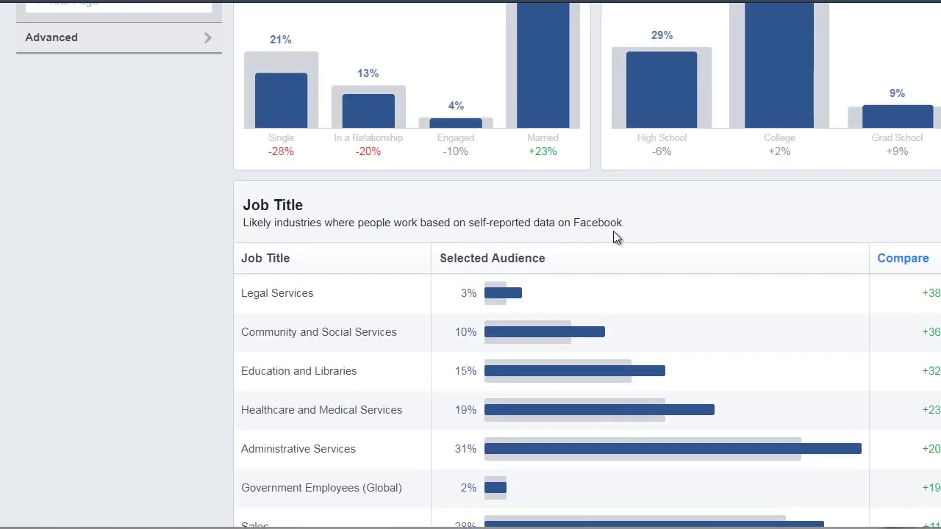
scroll(527, 234, down, 2)
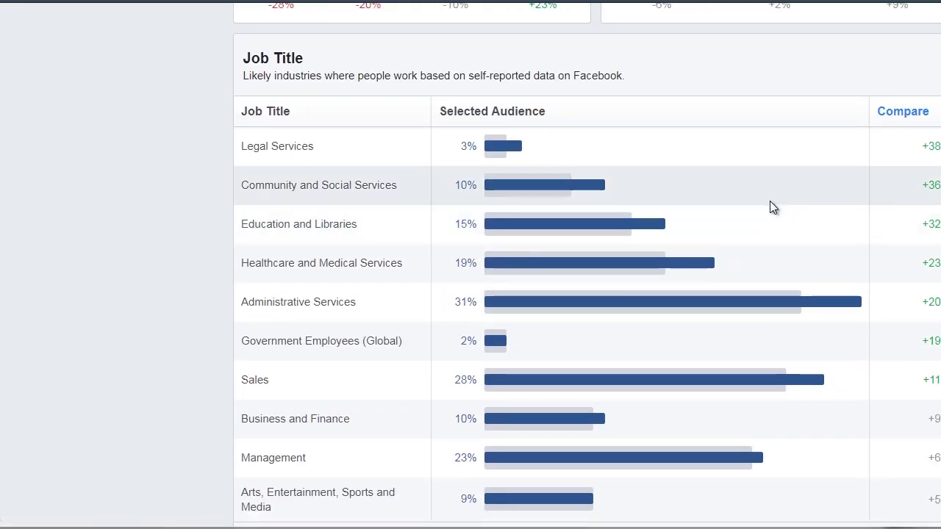
scroll(509, 290, down, 1)
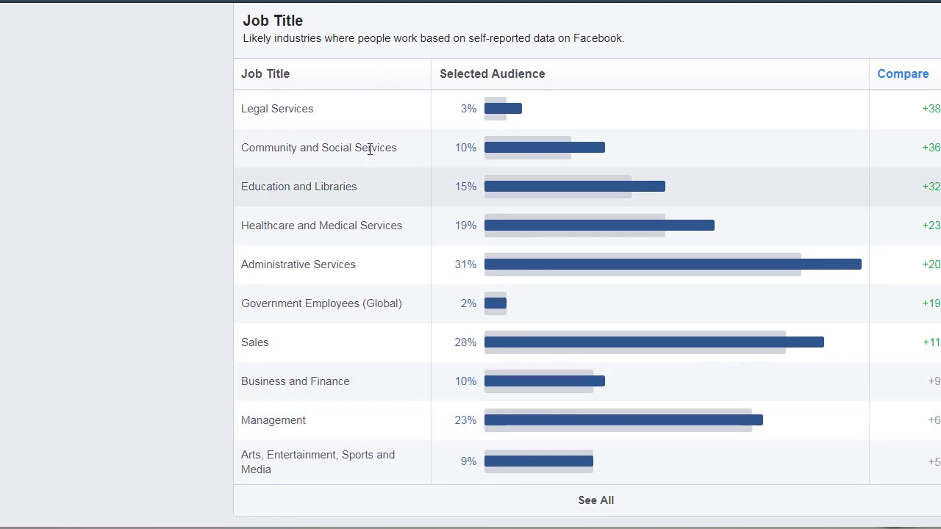
Step: Narrow the knitting audience to women aged 35–44 using the Age and Gender chart
scroll(218, 195, up, 10)
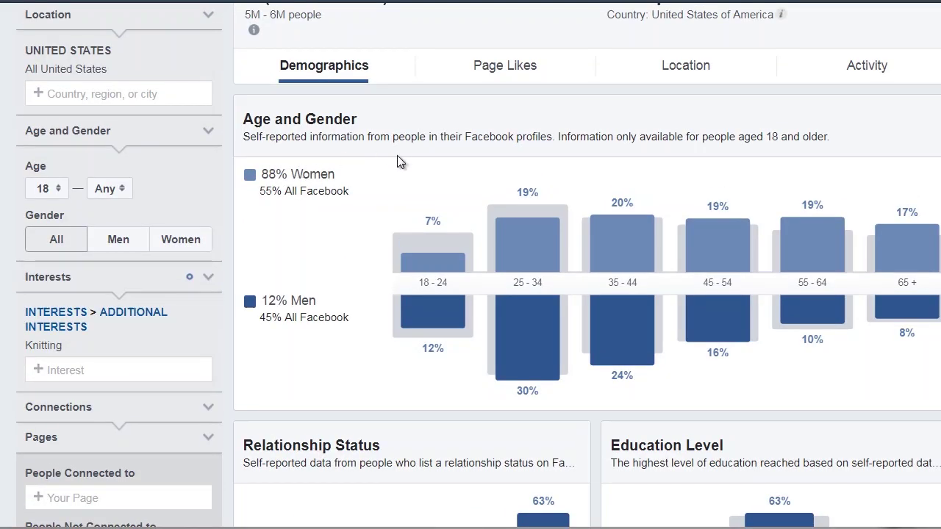
scroll(397, 155, up, 1)
scroll(395, 162, down, 1)
scroll(395, 162, up, 1)
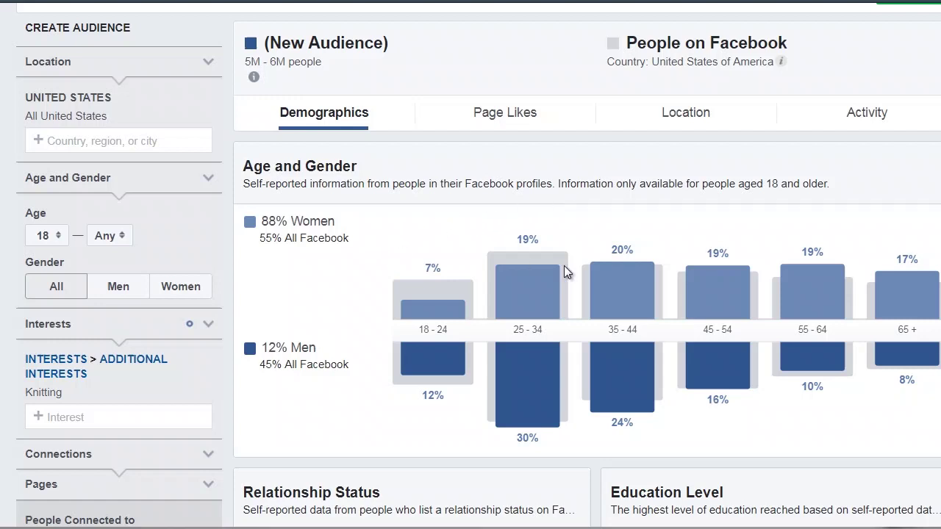
mouse_move(618, 260)
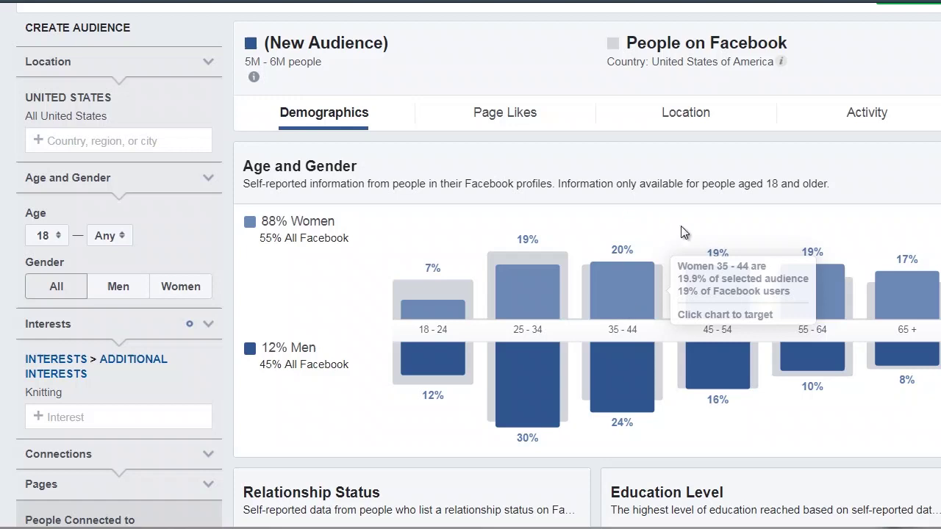
click(617, 289)
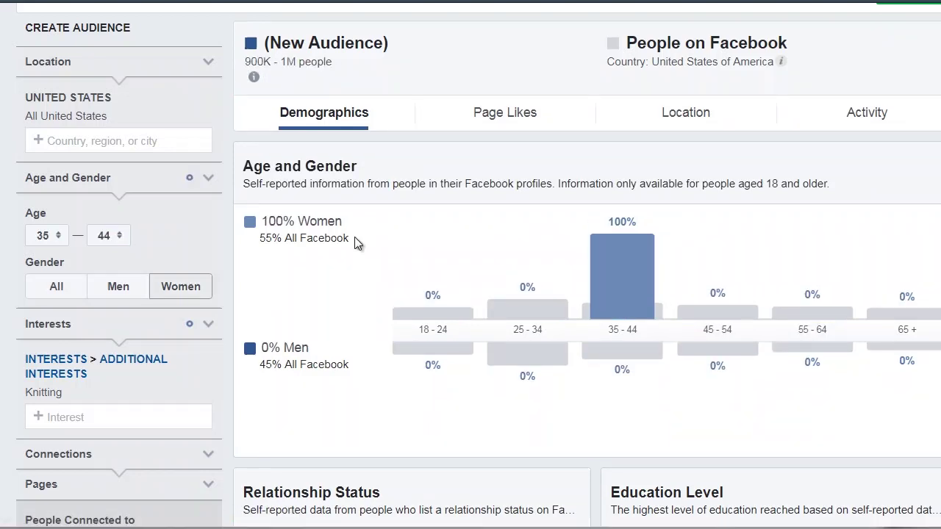
Step: Review the size, relationship status, education level and job titles of the audience of women aged 35–44
mouse_move(647, 261)
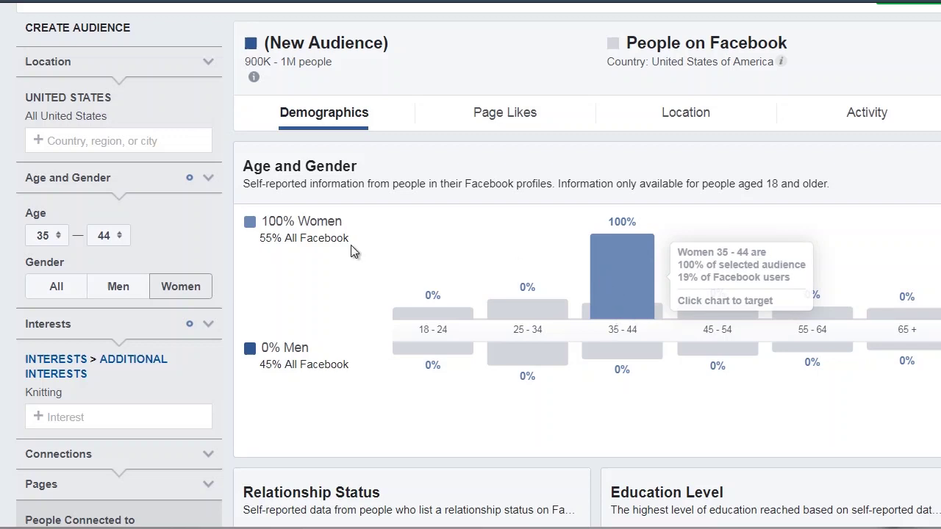
mouse_move(553, 272)
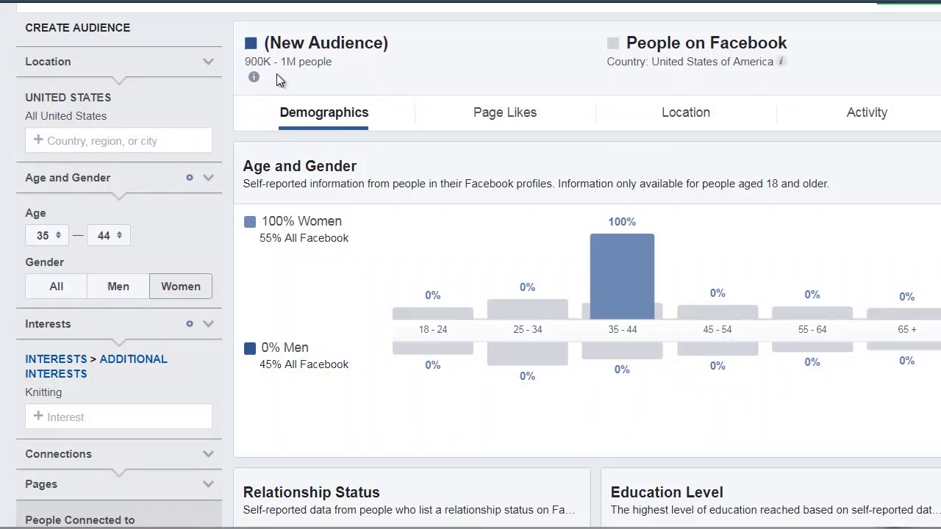
mouse_move(595, 291)
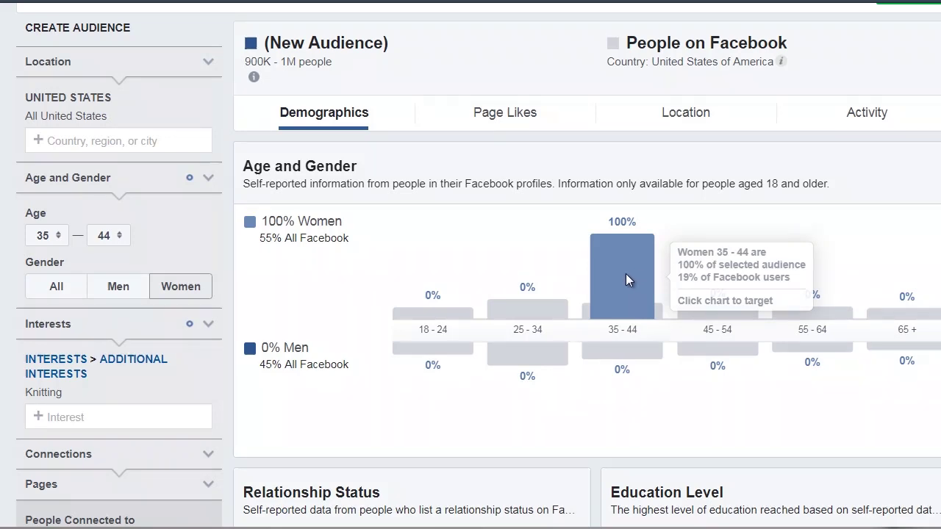
scroll(625, 280, down, 2)
scroll(571, 305, down, 2)
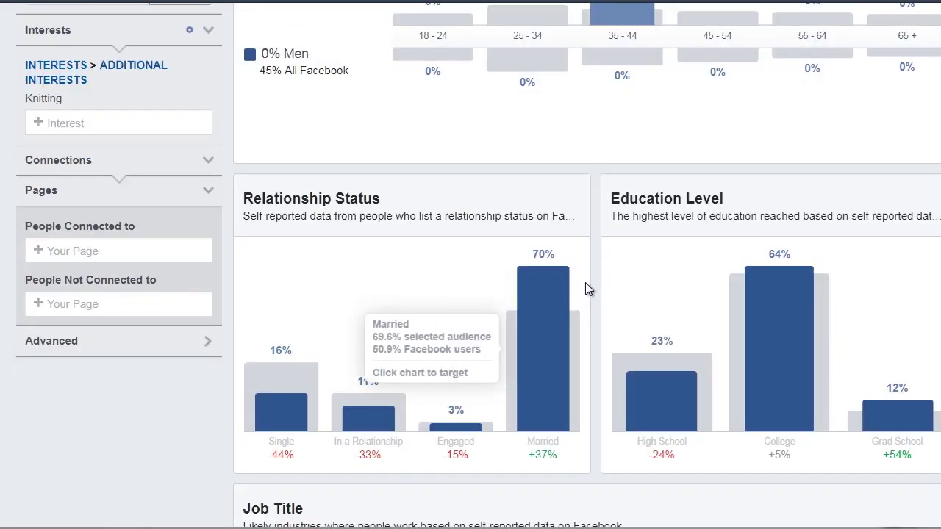
scroll(587, 269, down, 1)
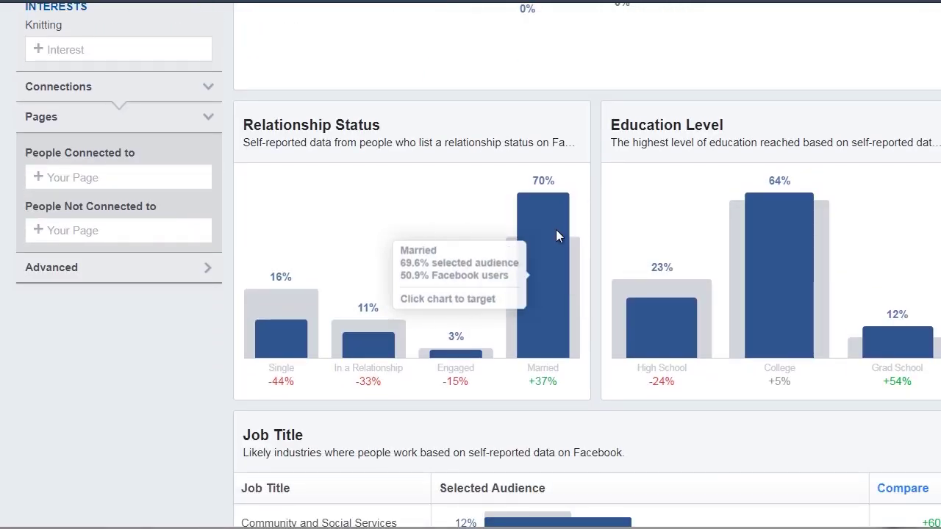
mouse_move(748, 262)
scroll(752, 257, down, 1)
scroll(692, 342, down, 5)
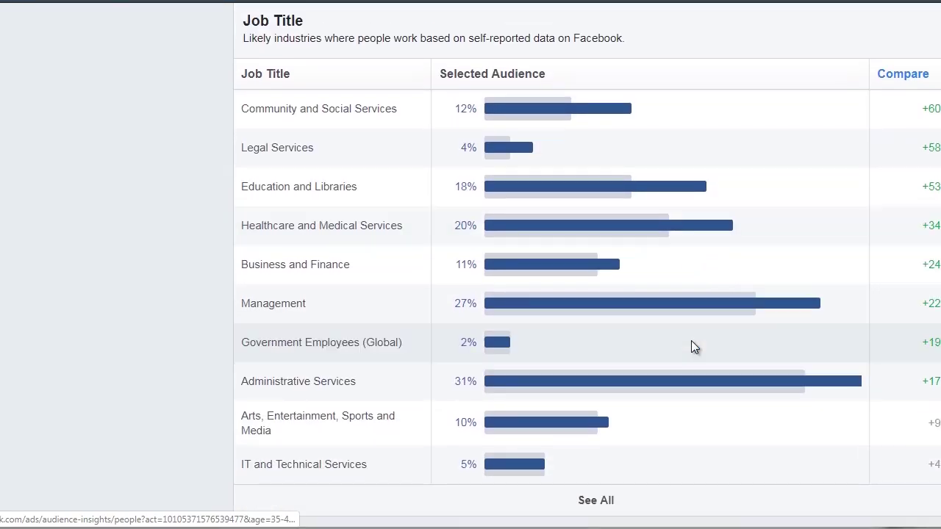
Step: Examine the job title breakdown for women aged 35–44 interested in knitting, including Administrative Services, and return to the audience overview
mouse_move(553, 375)
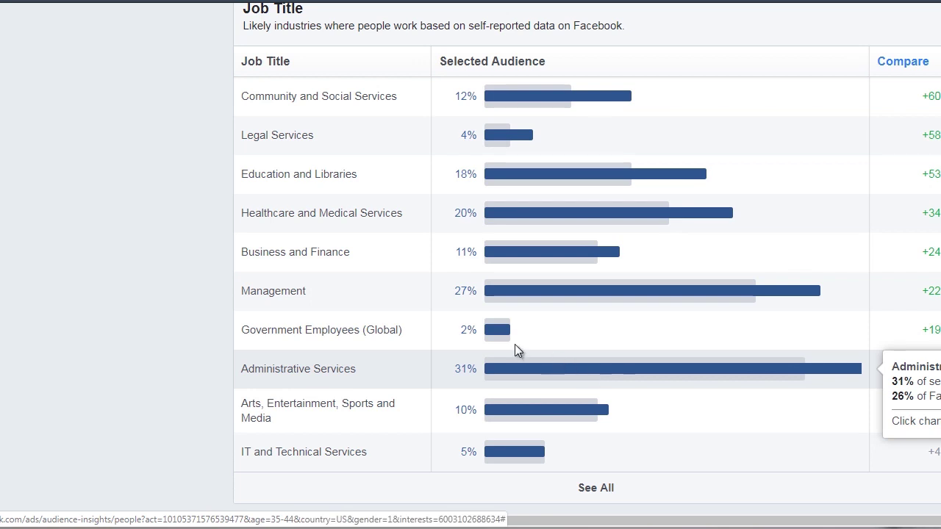
mouse_move(506, 295)
scroll(386, 372, up, 1)
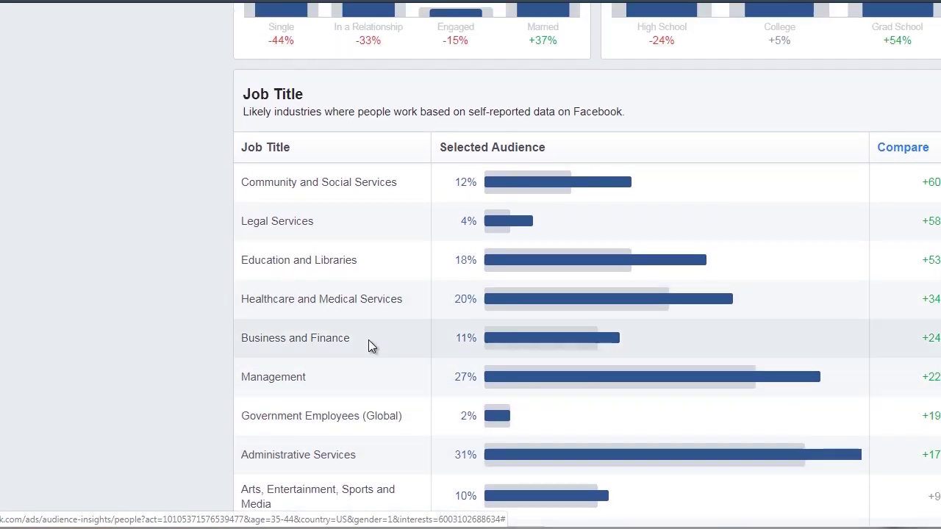
scroll(369, 340, down, 1)
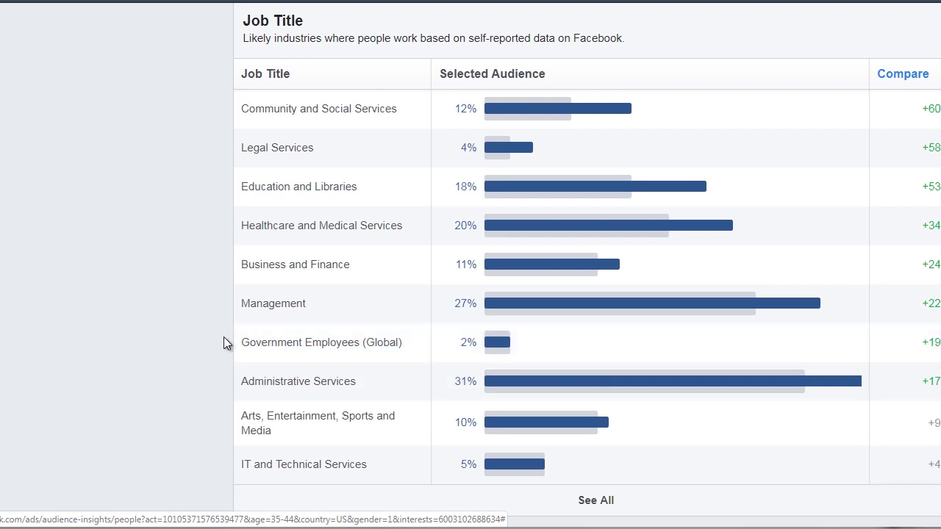
scroll(224, 343, up, 15)
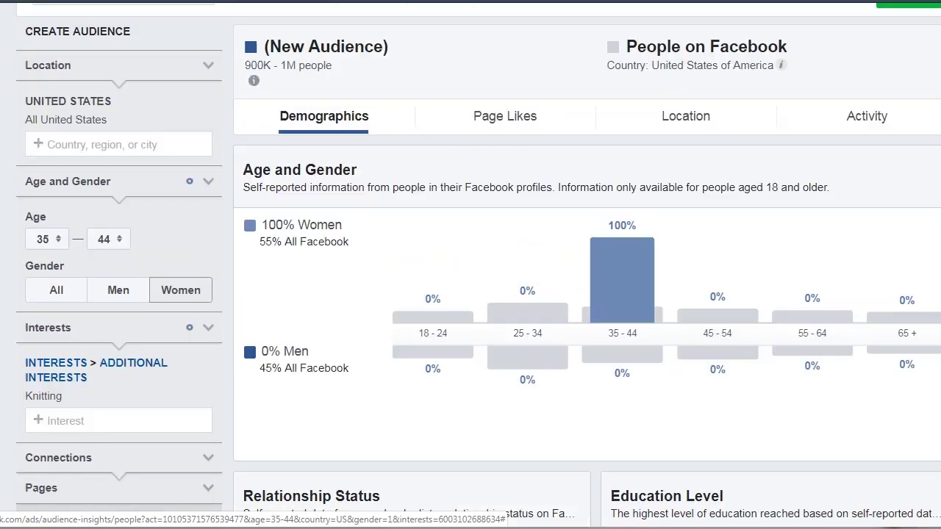
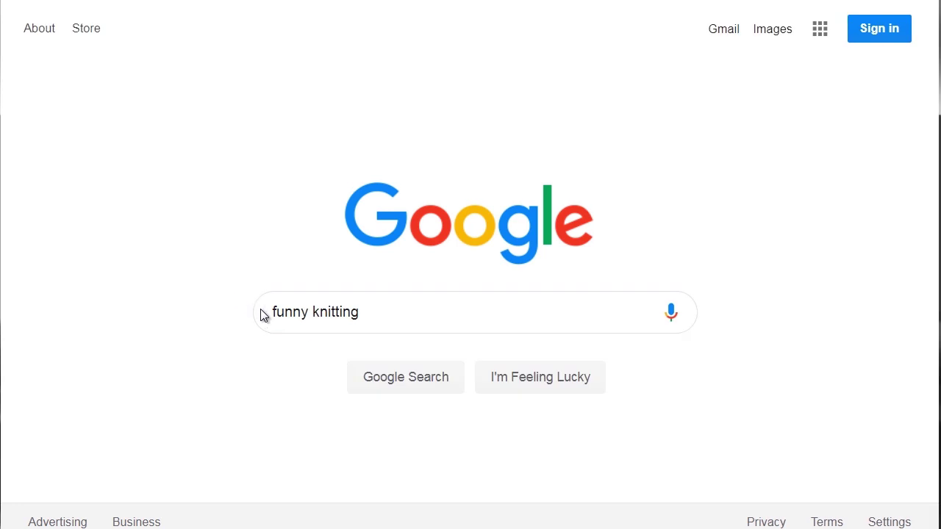
Step: Switch to Google, search for "funny knitting memes" and look through the results
click(376, 314)
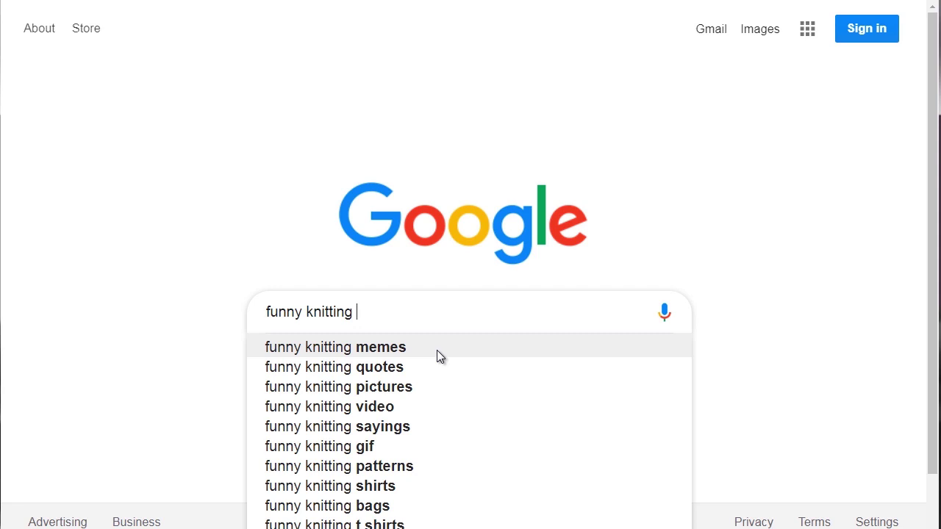
click(355, 348)
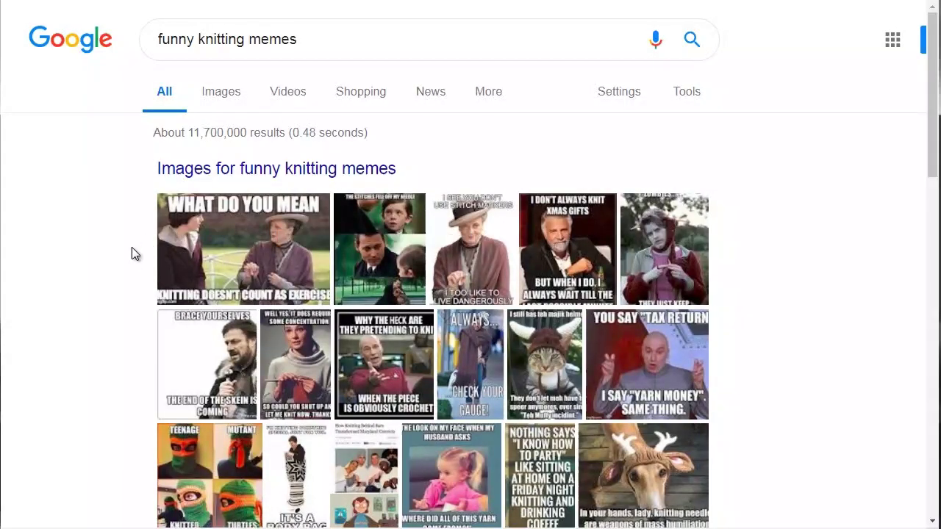
scroll(137, 253, down, 5)
scroll(139, 250, up, 1)
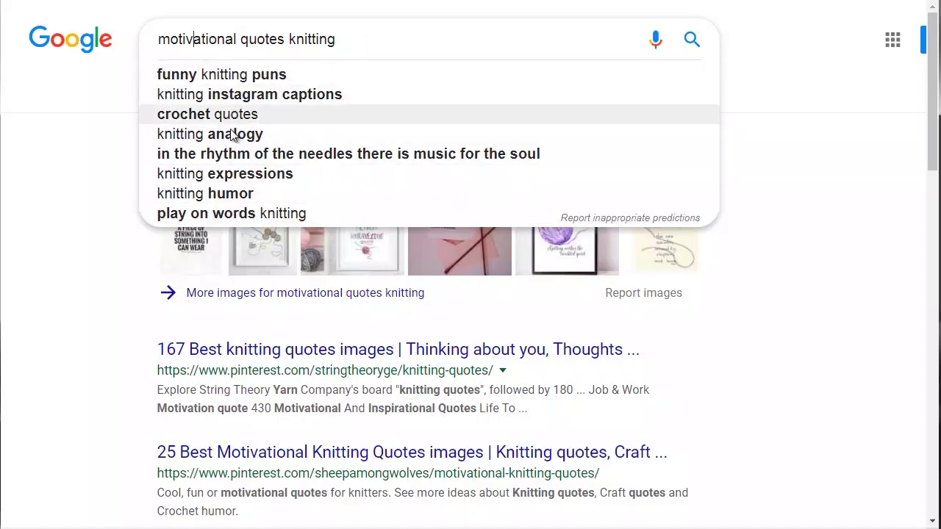
Step: Review the Google results for "motivational quotes knitting" and open the Pinterest result "25 Best Motivational Knitting Quotes images"
click(95, 150)
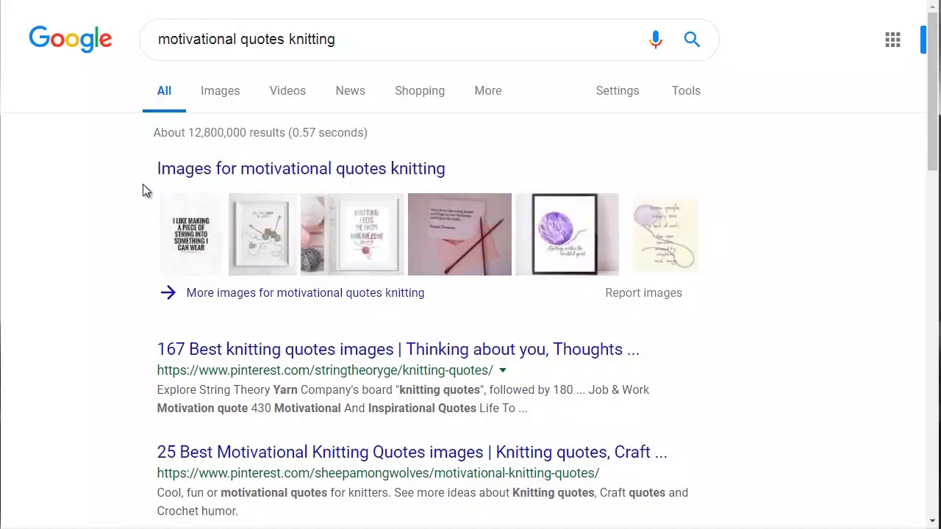
scroll(129, 183, down, 3)
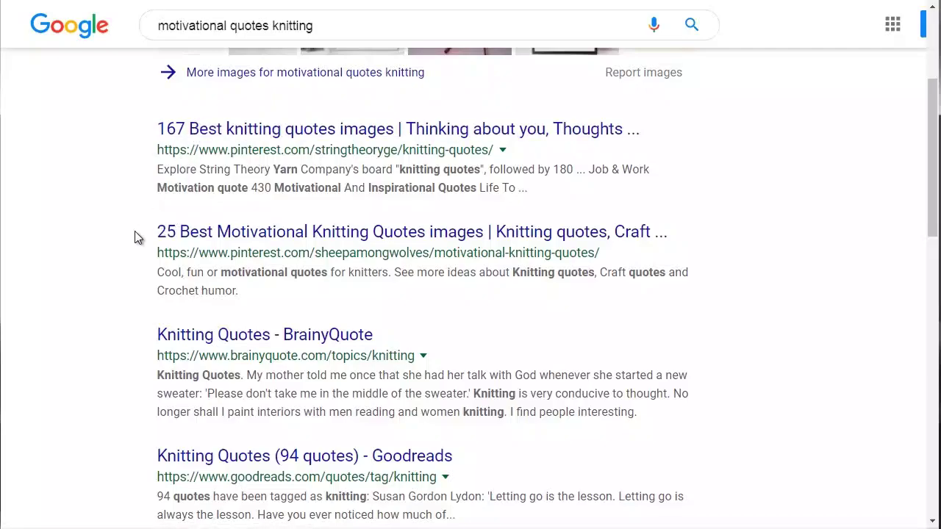
scroll(125, 230, down, 1)
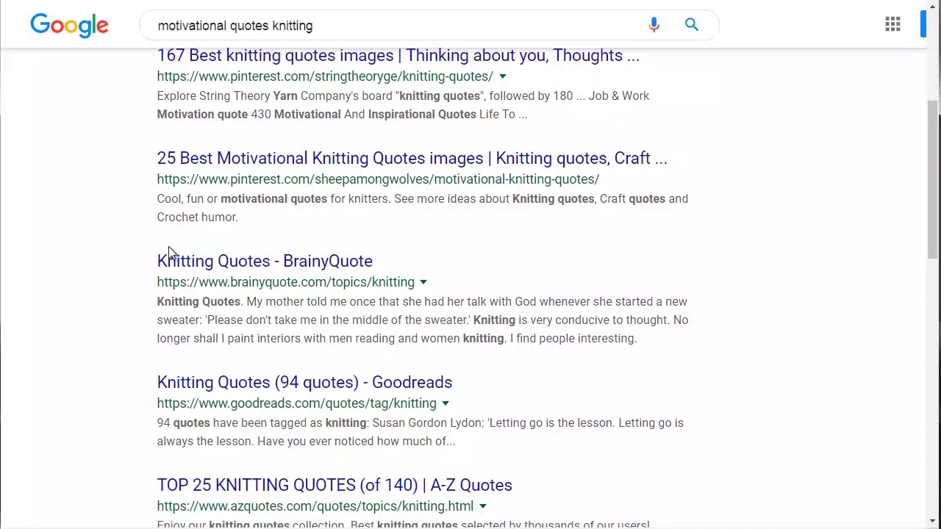
right_click(186, 169)
click(196, 180)
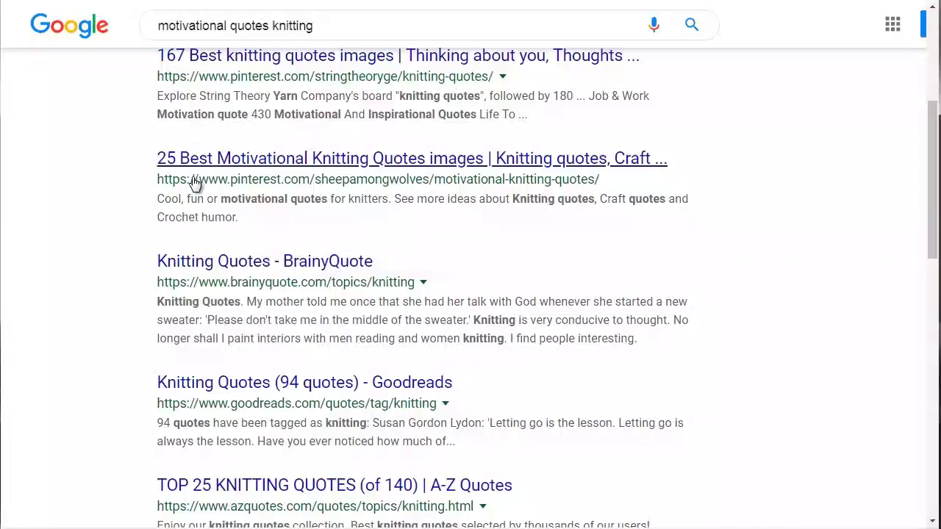
key(ctrl+Tab)
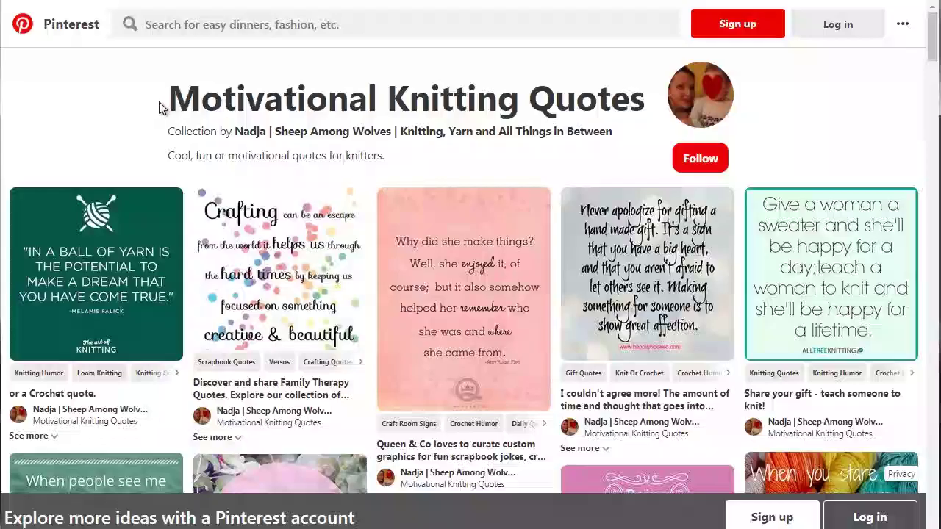
Step: Browse the quote images on the Motivational Knitting Quotes board, including those under More ideas
scroll(176, 142, down, 1)
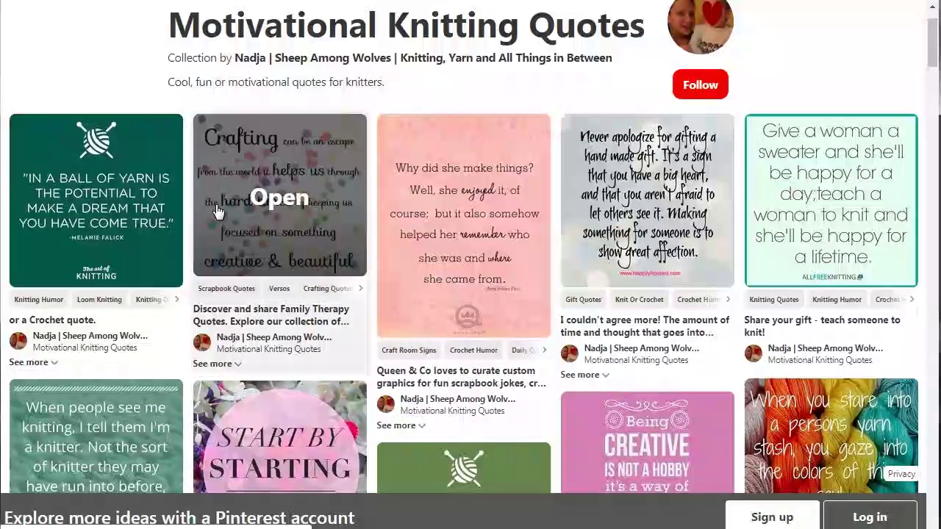
scroll(218, 212, down, 2)
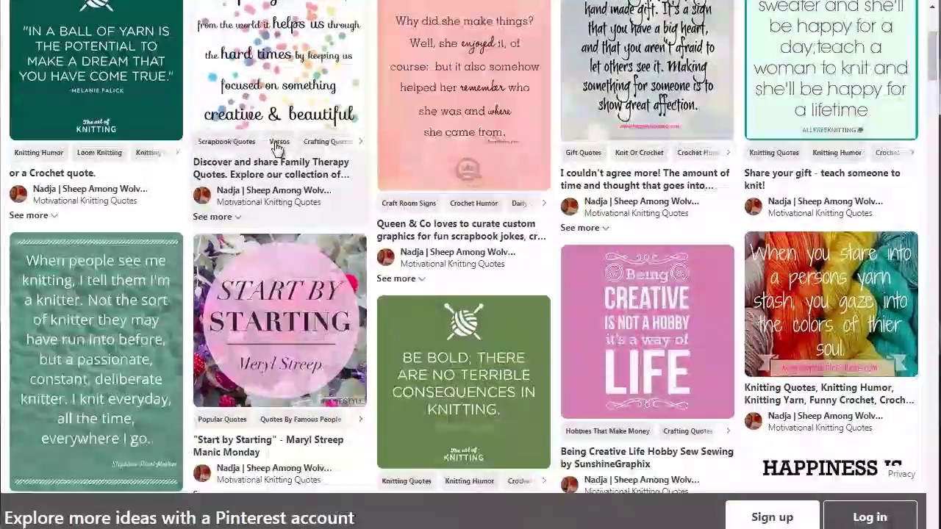
scroll(308, 174, down, 2)
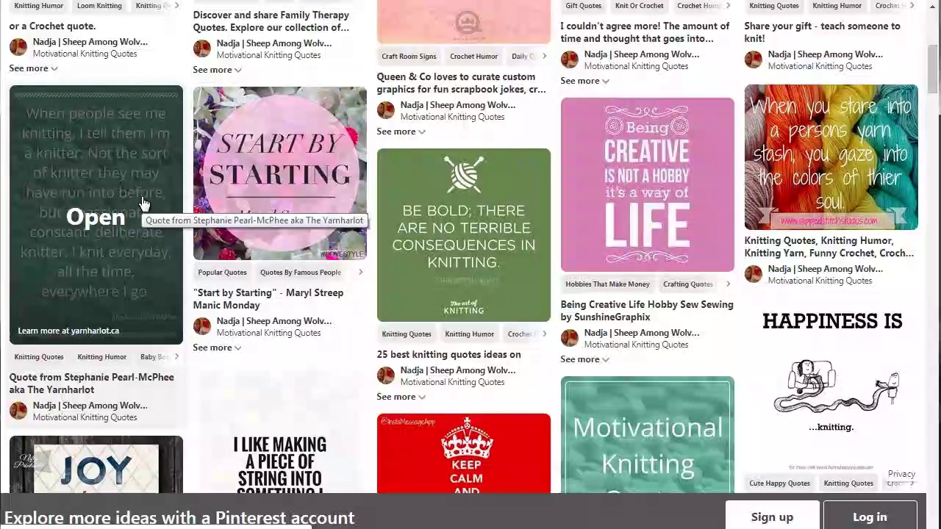
scroll(168, 201, down, 2)
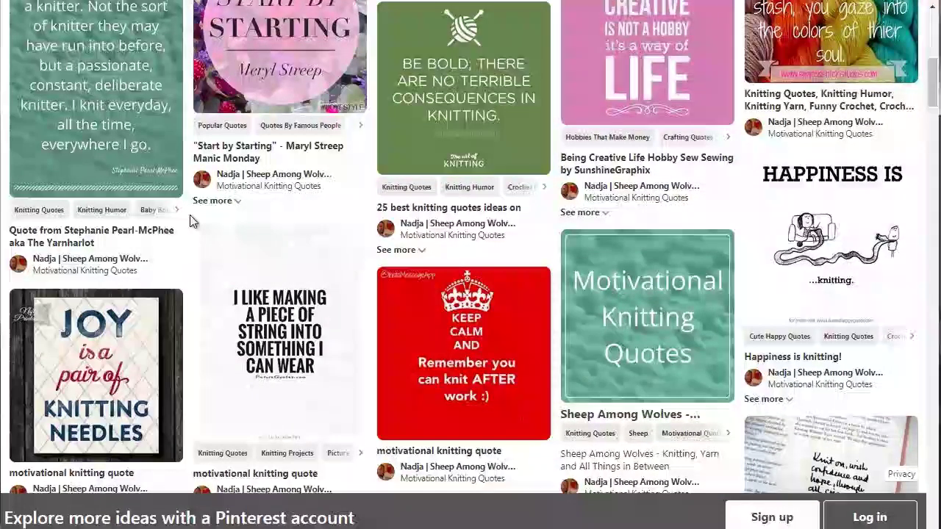
scroll(188, 223, down, 2)
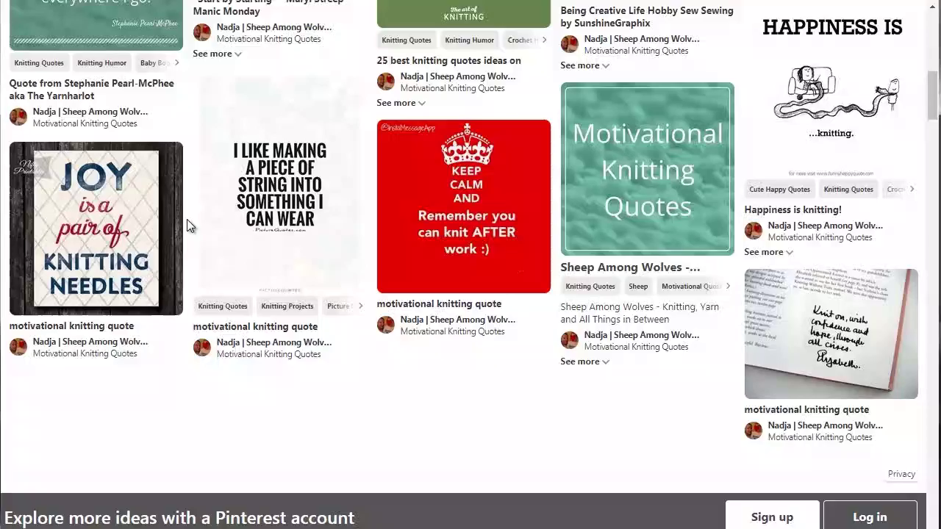
scroll(187, 219, down, 2)
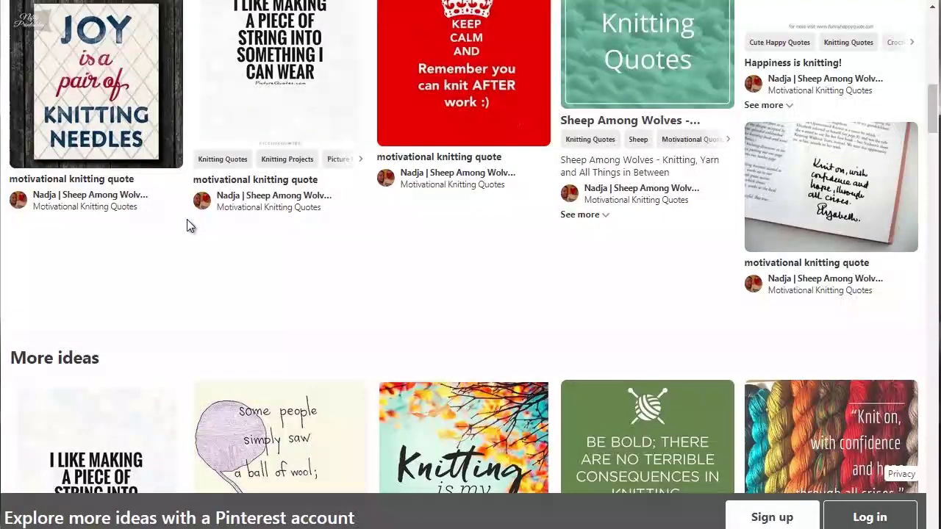
scroll(187, 219, up, 2)
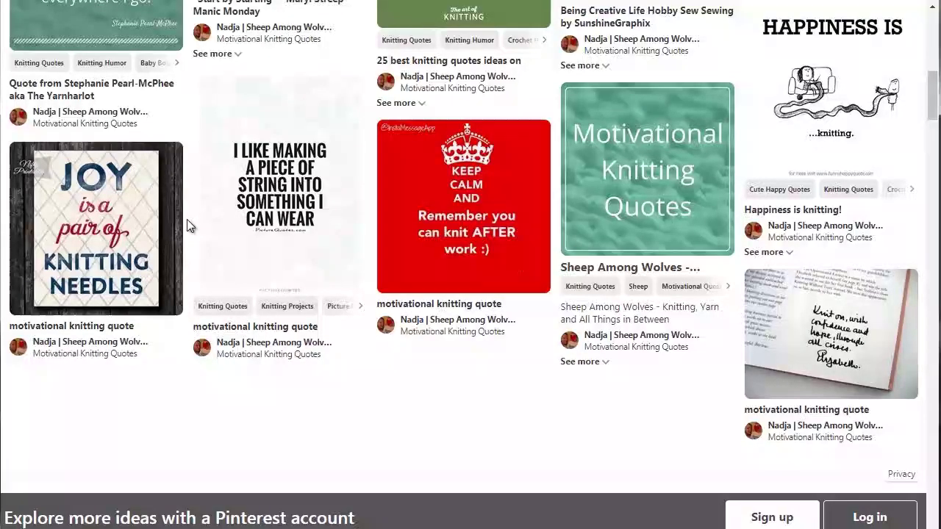
scroll(187, 219, down, 5)
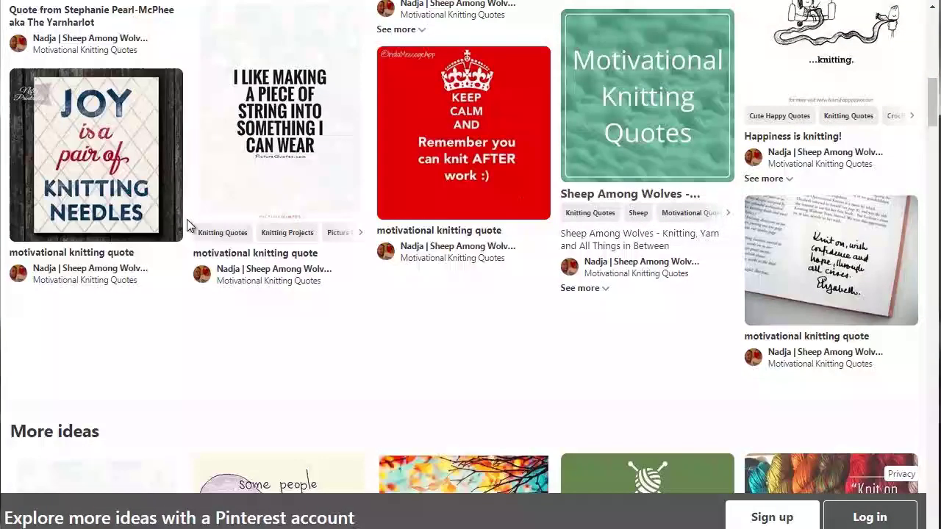
scroll(187, 219, down, 1)
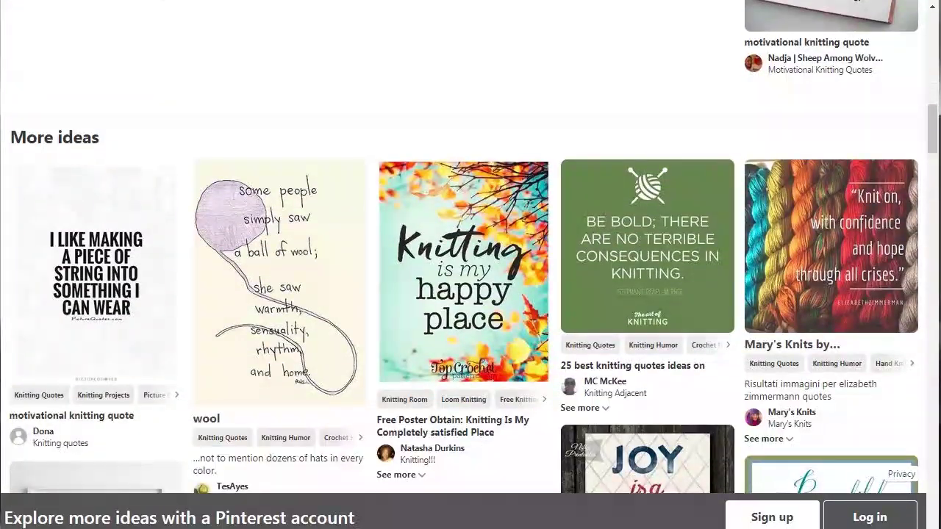
Step: Switch to the Canva website and look over its home page
key(alt+Left)
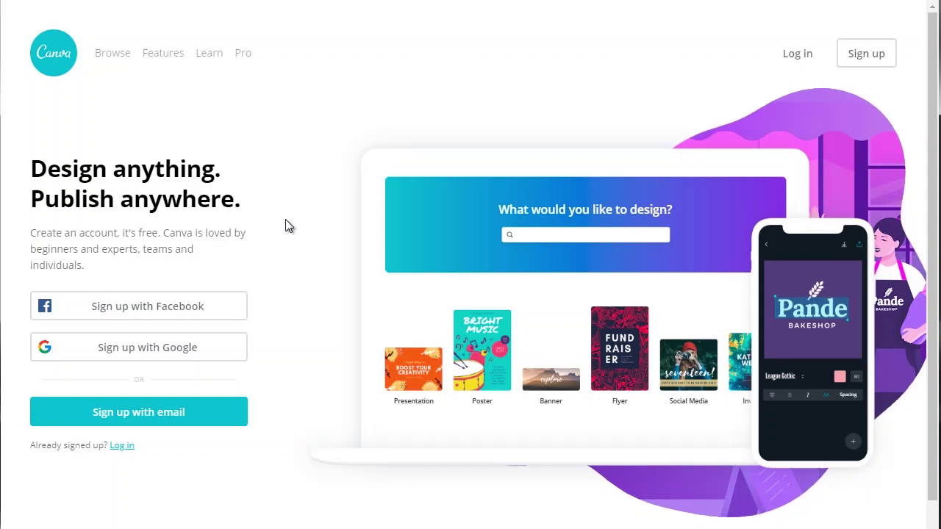
scroll(295, 232, down, 1)
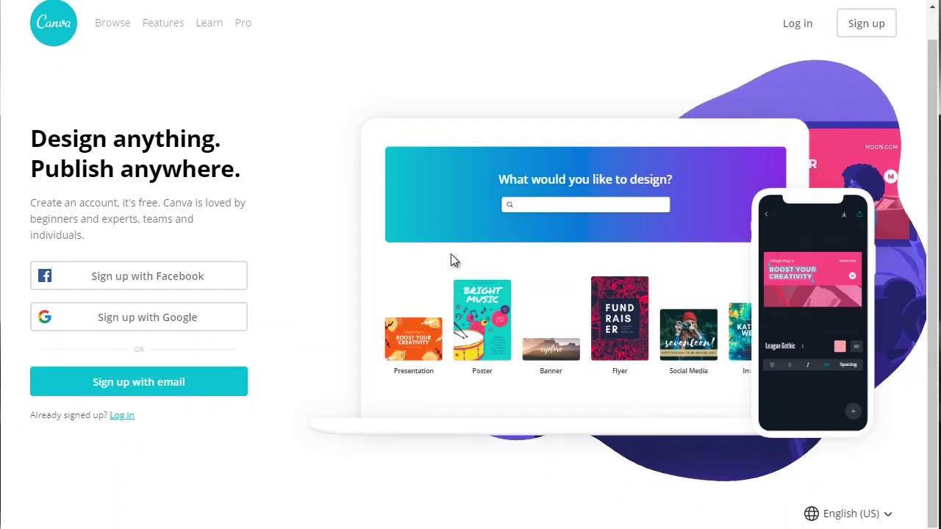
scroll(301, 290, up, 1)
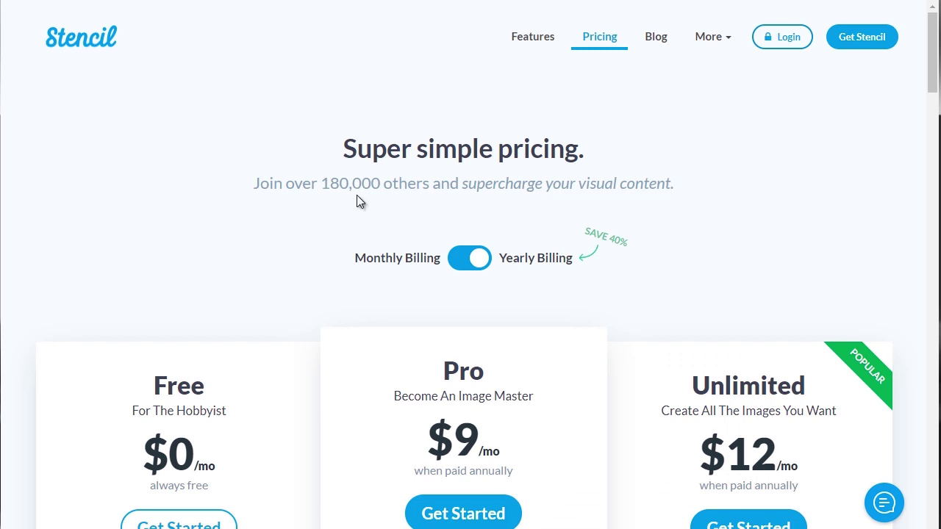
Step: Compare the features of Stencil's Free, Pro and Unlimited plans on its pricing page
scroll(309, 219, down, 3)
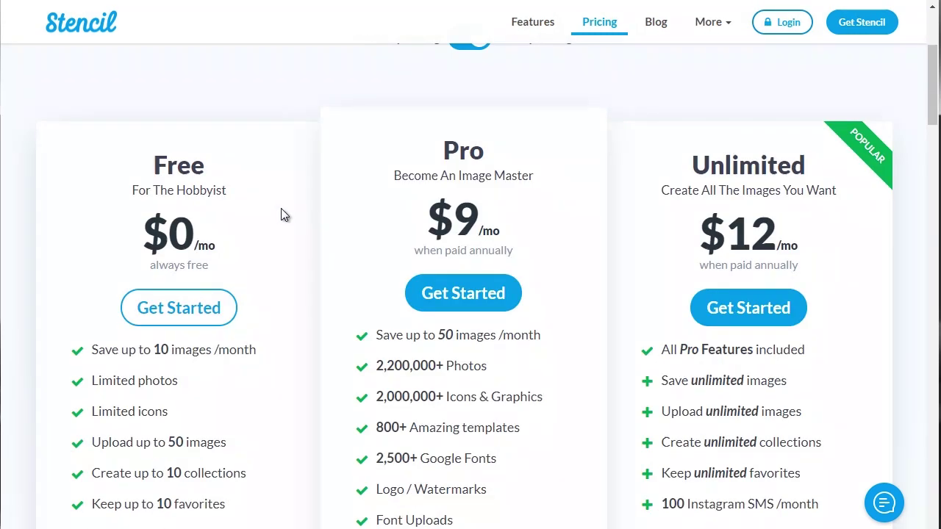
scroll(280, 203, down, 3)
scroll(290, 206, up, 2)
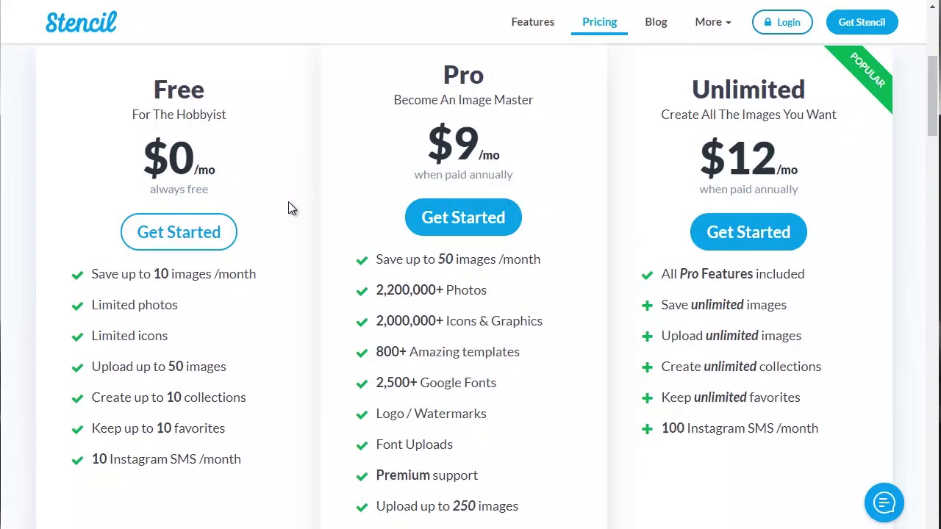
mouse_move(214, 271)
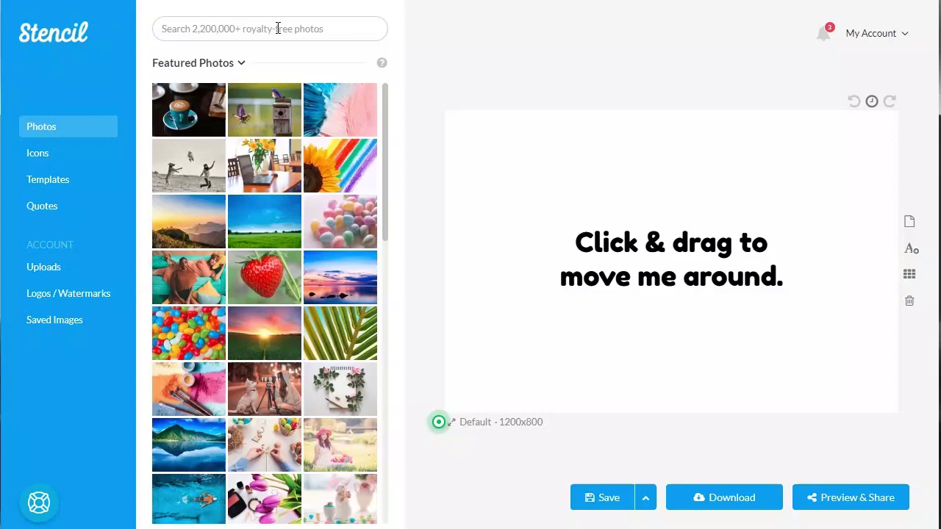
Step: Browse Stencil's photo categories, from Animals through Travel
click(225, 65)
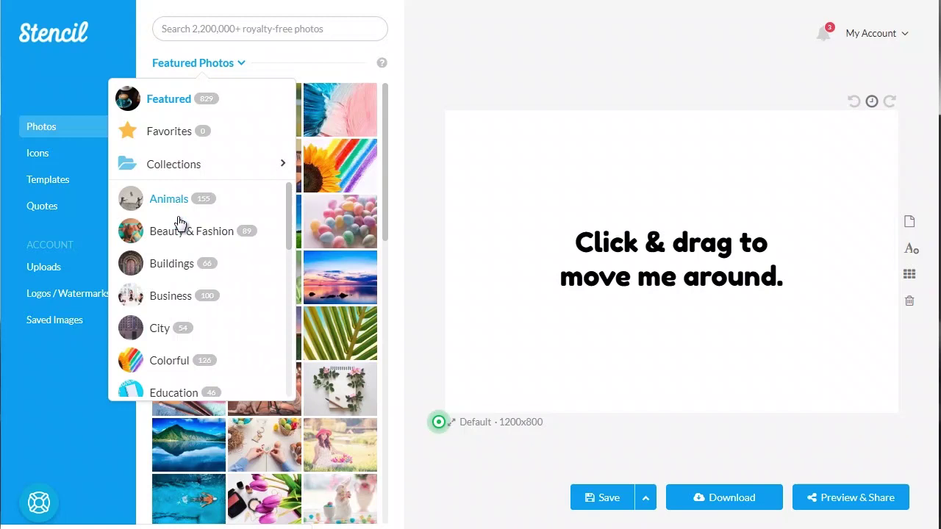
scroll(185, 309, down, 4)
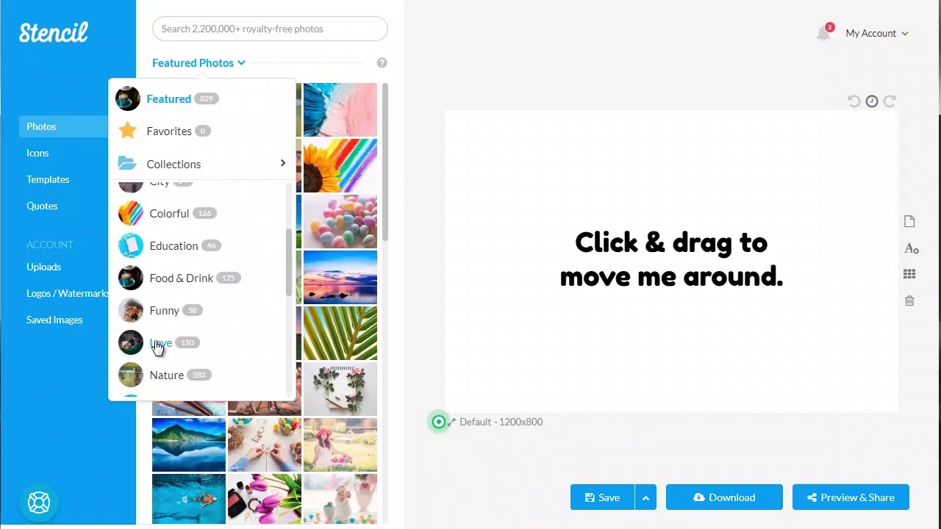
scroll(157, 347, down, 1)
scroll(157, 347, down, 1)
scroll(164, 315, down, 2)
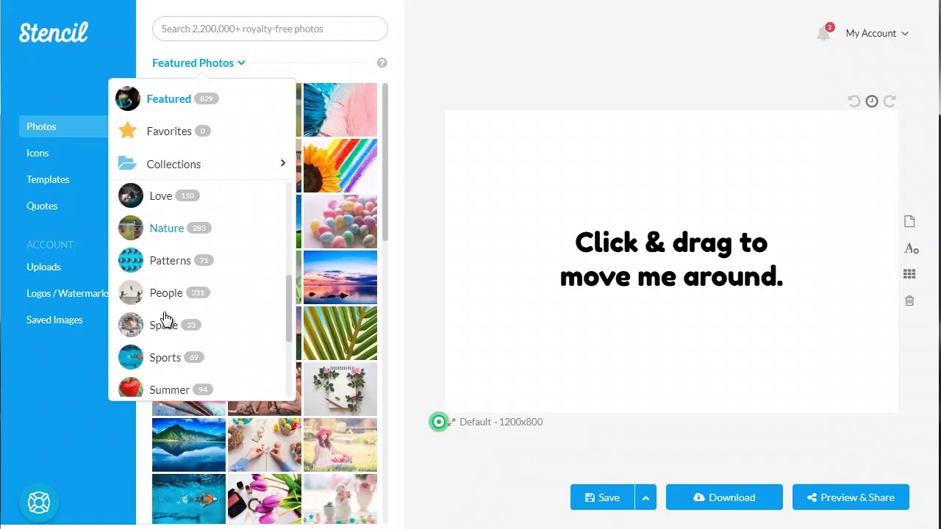
scroll(173, 298, down, 4)
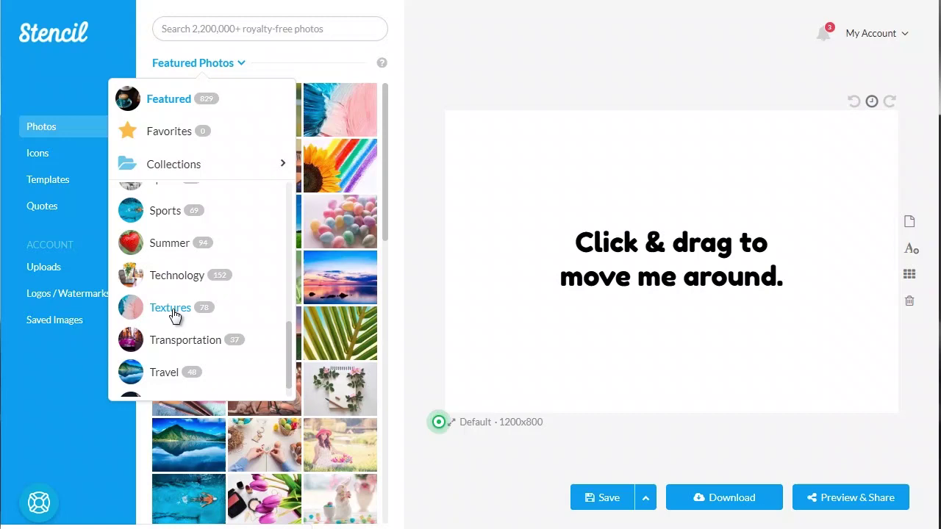
scroll(175, 316, up, 8)
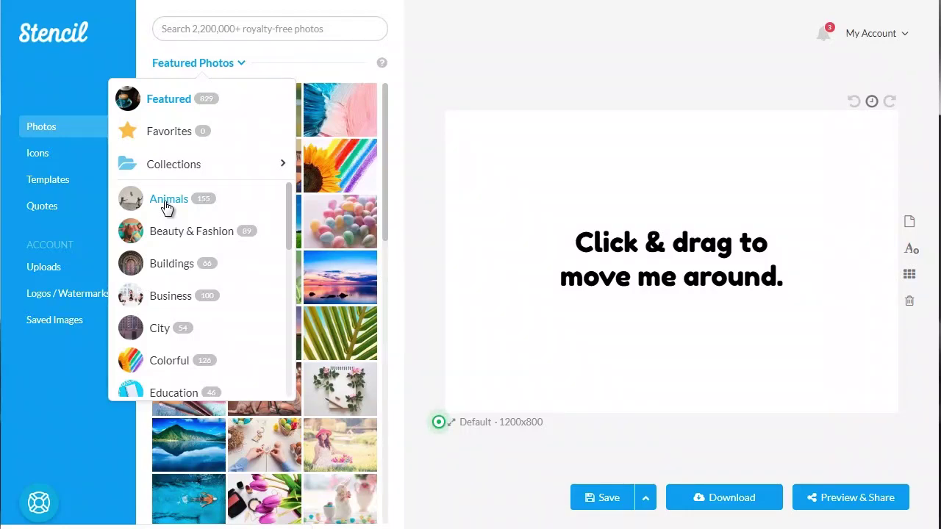
Step: Set the featured photo of pastel speckled candy eggs as the canvas background
click(220, 28)
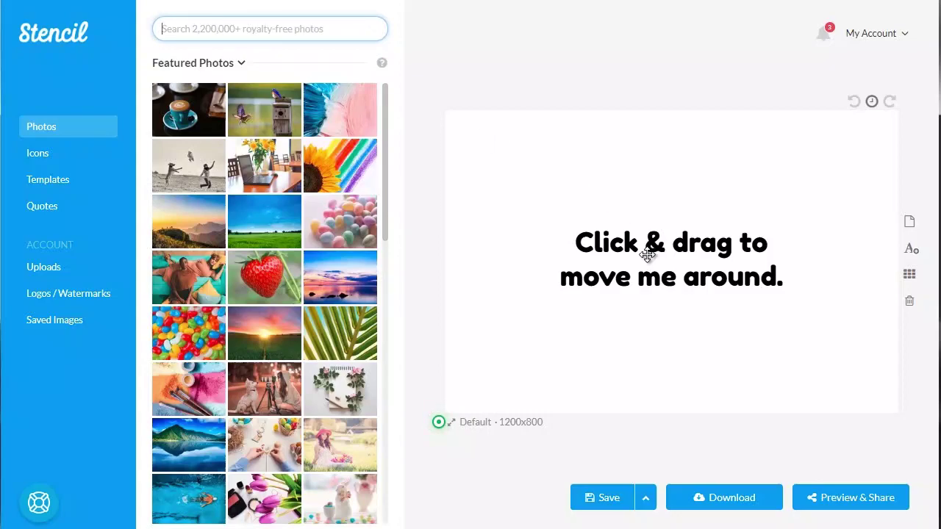
mouse_move(329, 120)
mouse_move(336, 165)
mouse_move(335, 225)
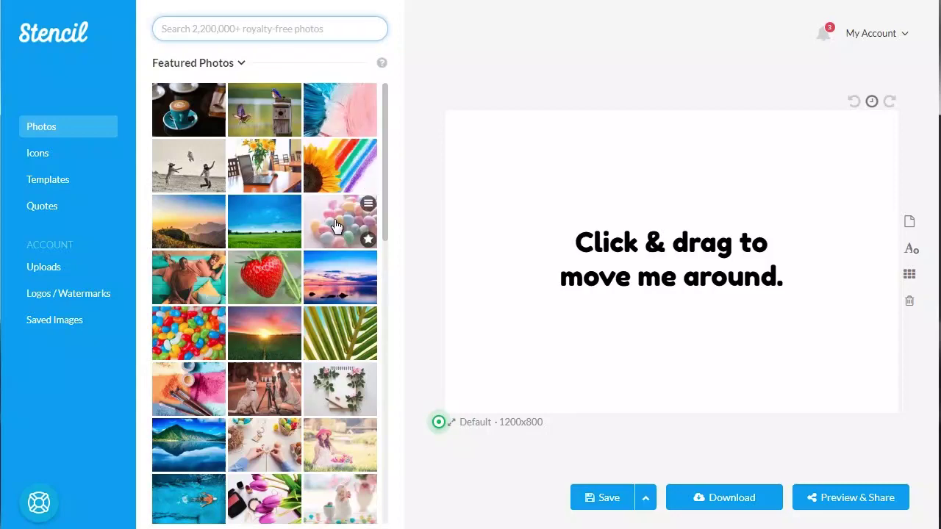
click(335, 224)
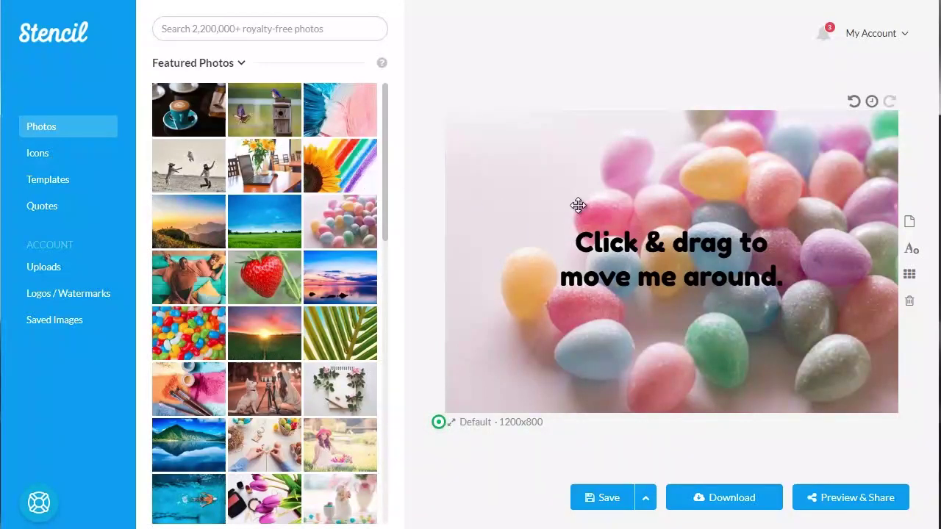
click(618, 251)
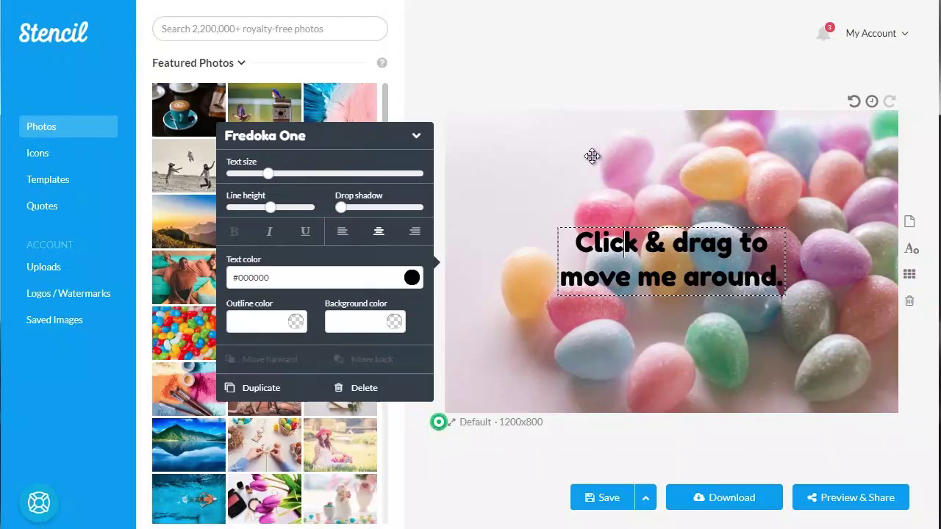
click(558, 62)
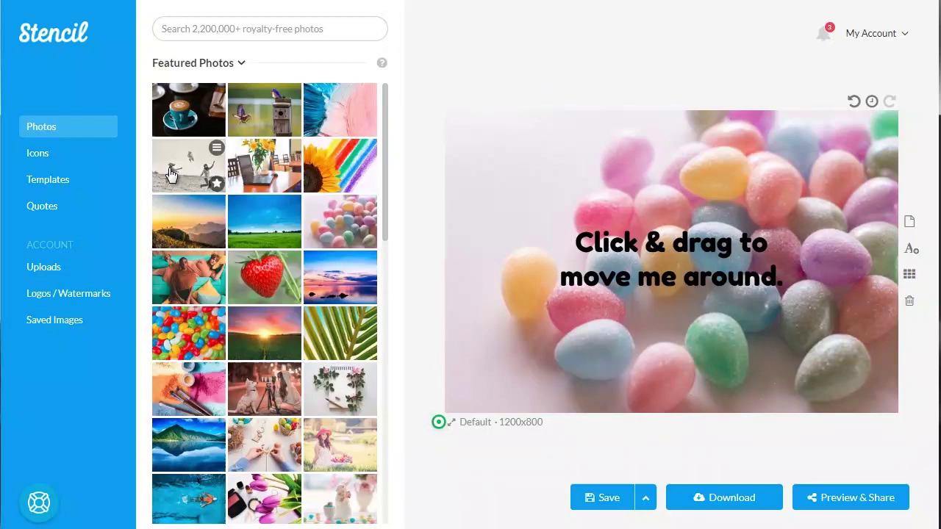
Step: Search the quote library for "confidence"
click(37, 211)
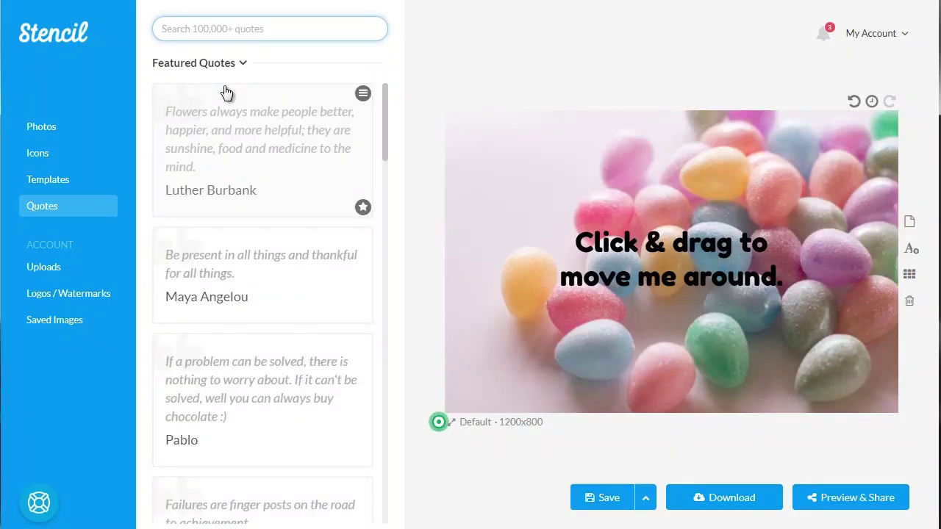
click(245, 33)
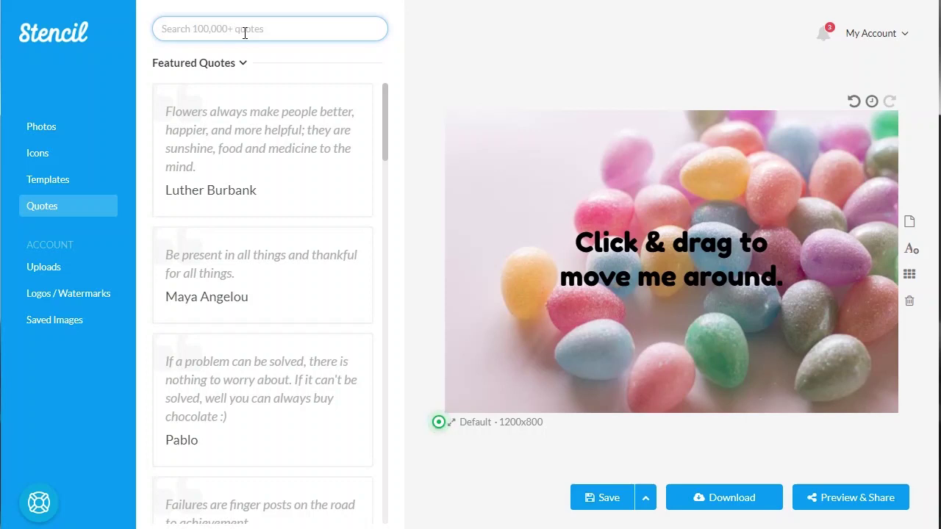
text(confie)
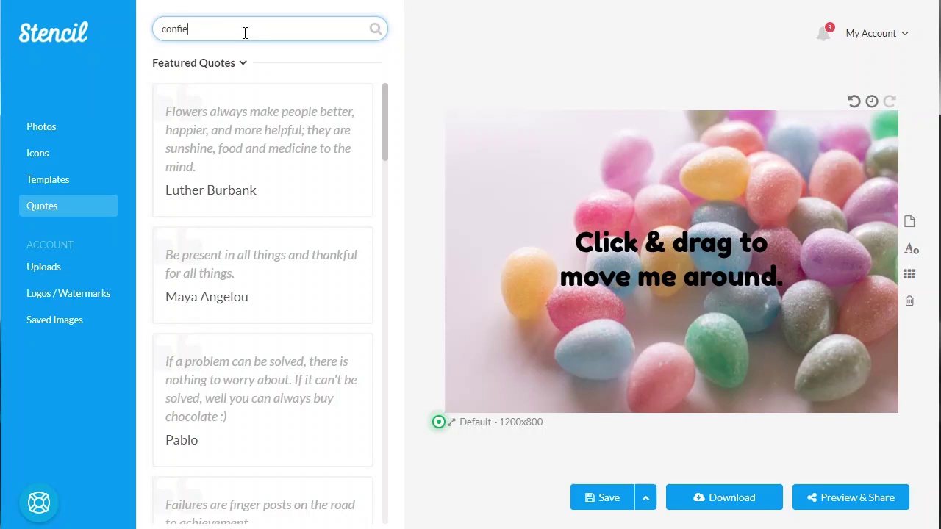
key(BackSpace)
text(dence)
key(Return)
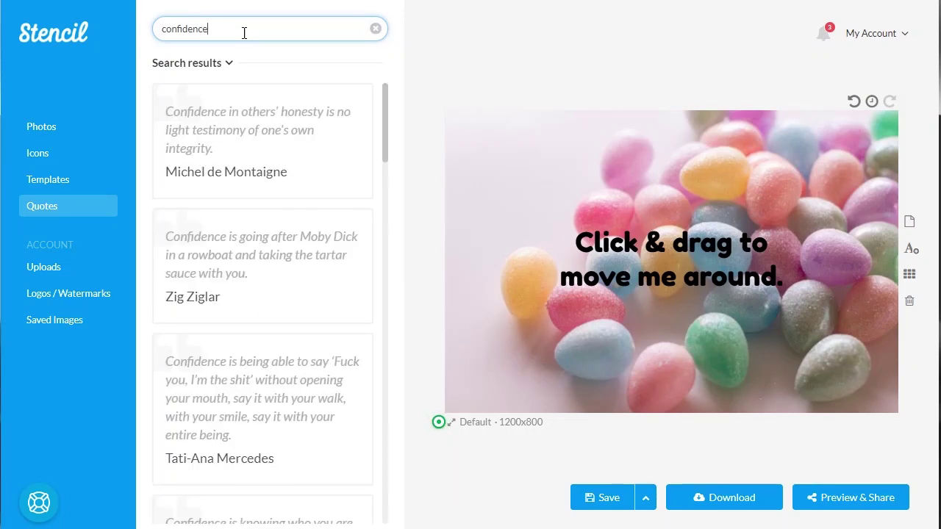
Step: Find the short quote "Confidence is sexy!" among the search results and add it to the canvas
mouse_move(245, 136)
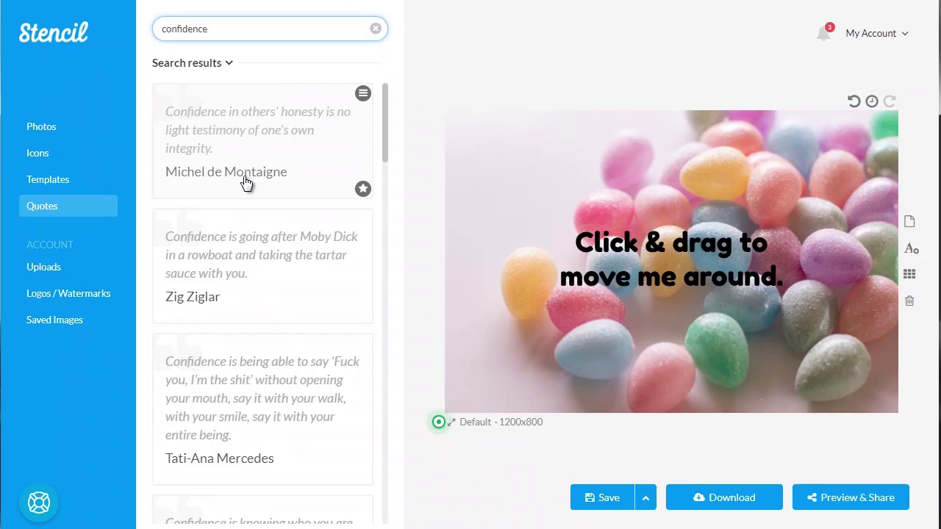
mouse_move(248, 238)
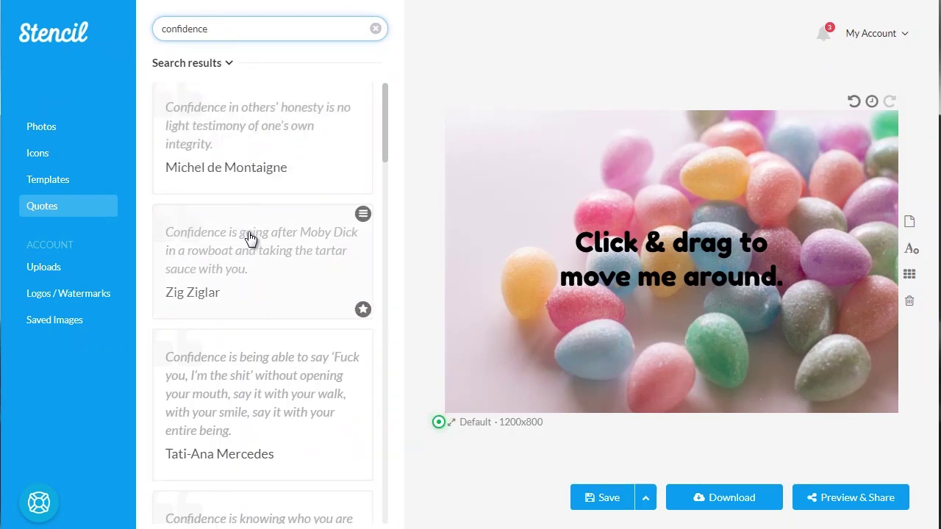
scroll(250, 237, down, 4)
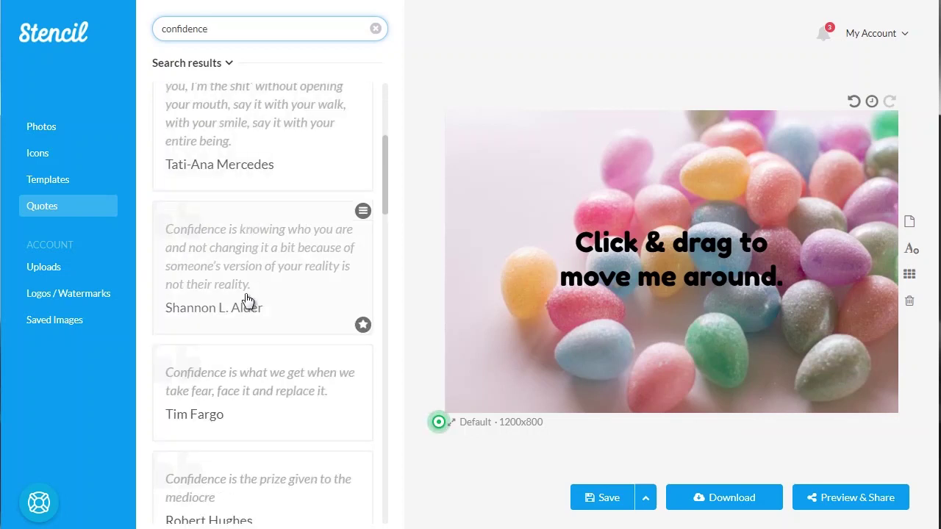
scroll(249, 301, down, 2)
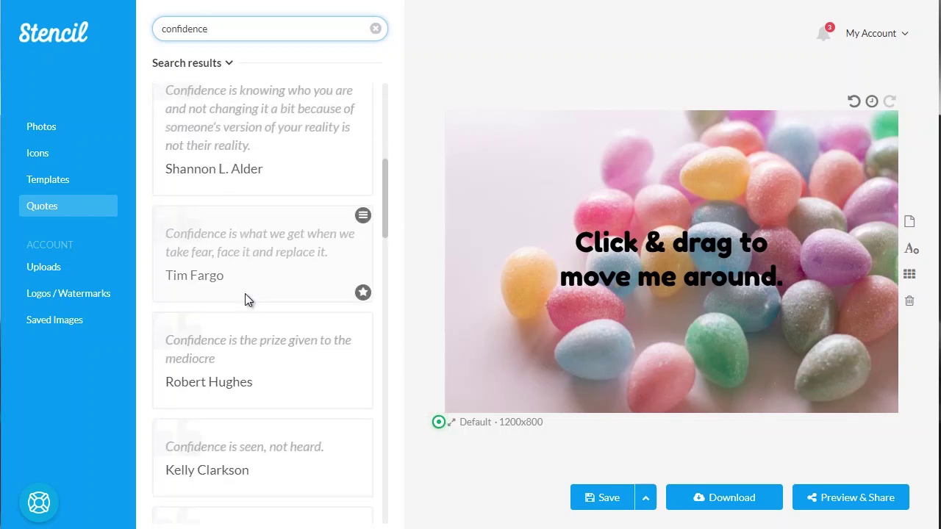
scroll(251, 376, down, 1)
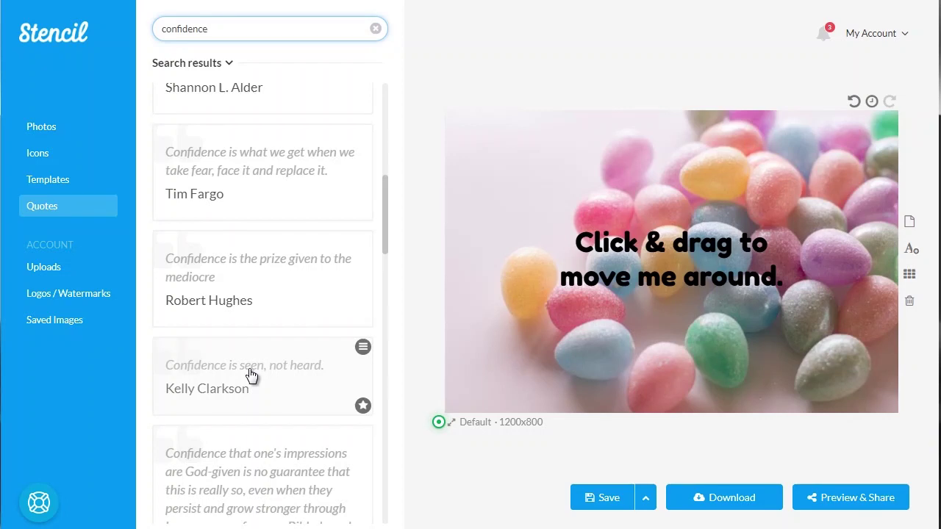
scroll(251, 376, down, 2)
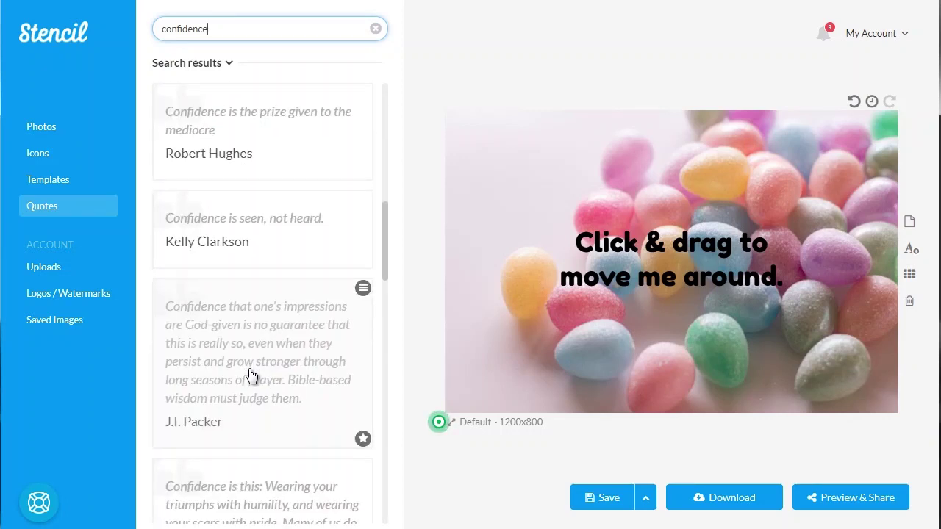
scroll(251, 376, down, 3)
scroll(251, 424, down, 1)
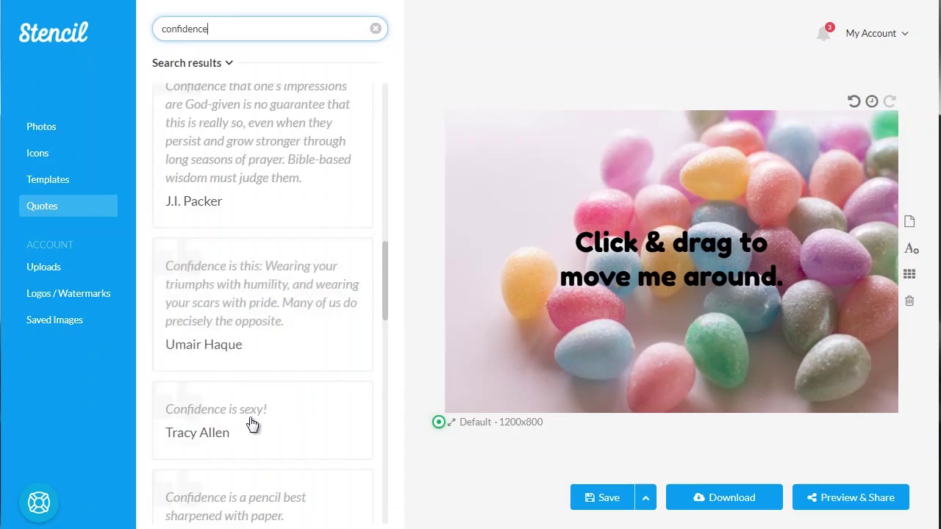
click(251, 437)
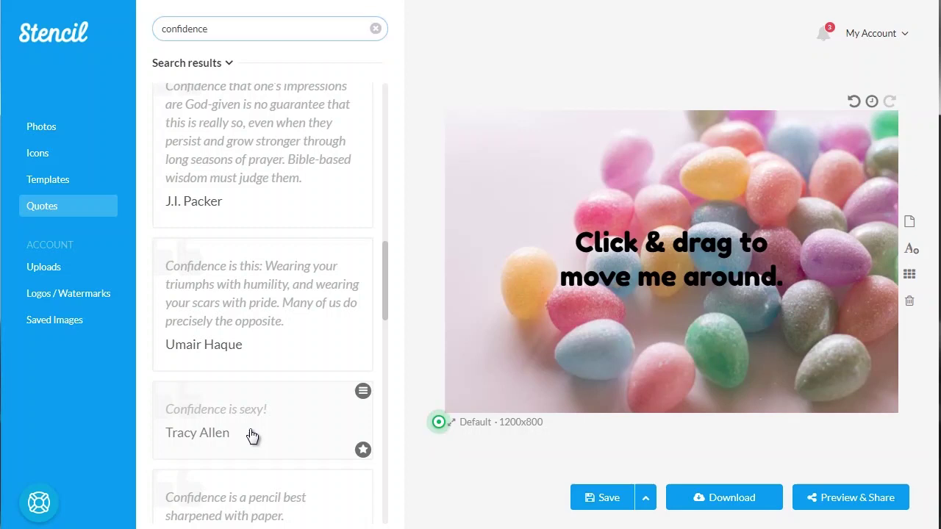
Step: Delete the placeholder text "Click & drag to move me around." and move the quote up into the upper part of the image
click(581, 224)
drag(611, 245, 612, 206)
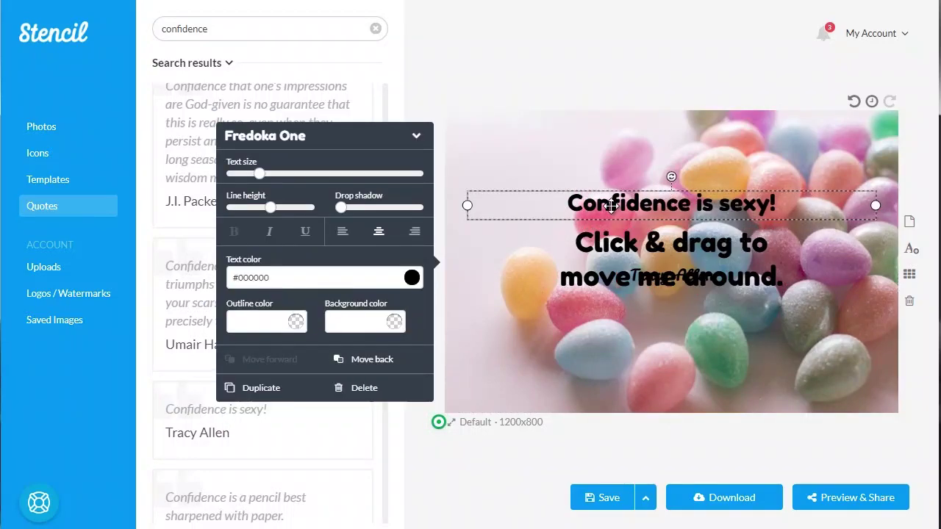
click(621, 254)
key(Delete)
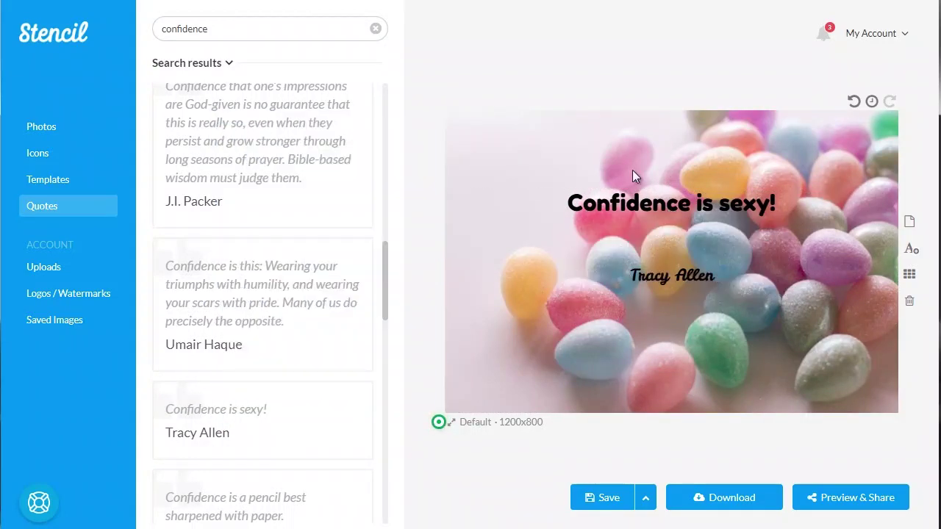
drag(665, 207, 664, 178)
click(677, 331)
click(675, 283)
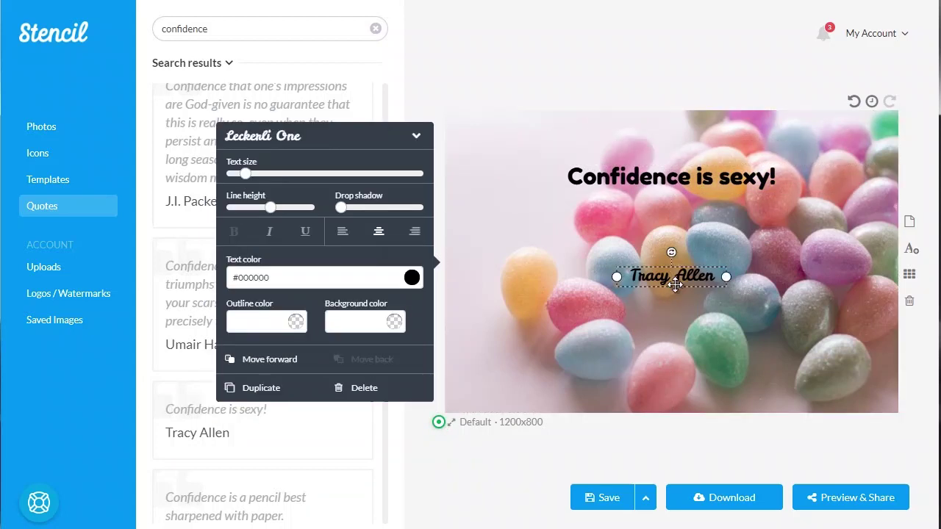
Step: Format the "Confidence is sexy!" text with a larger size, greater line height, a strong drop shadow and an underline
click(528, 169)
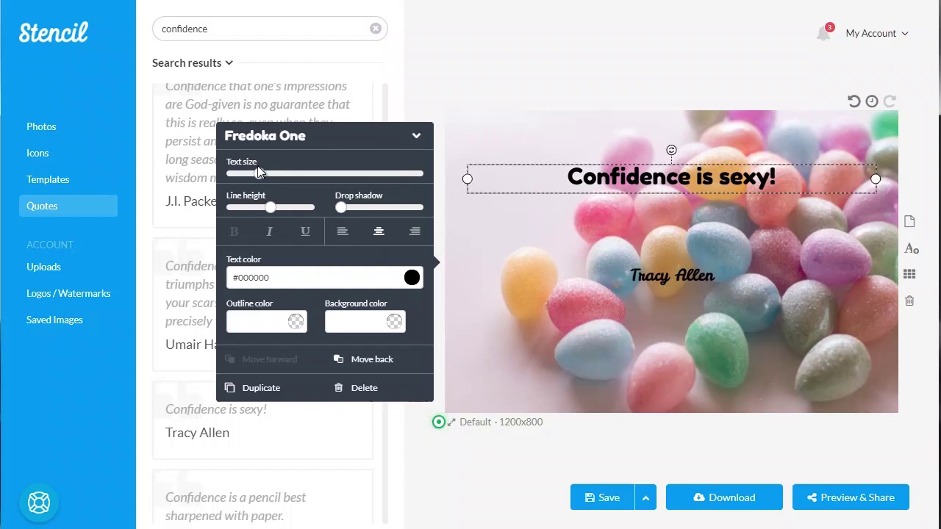
drag(259, 172, 280, 177)
drag(272, 213, 401, 211)
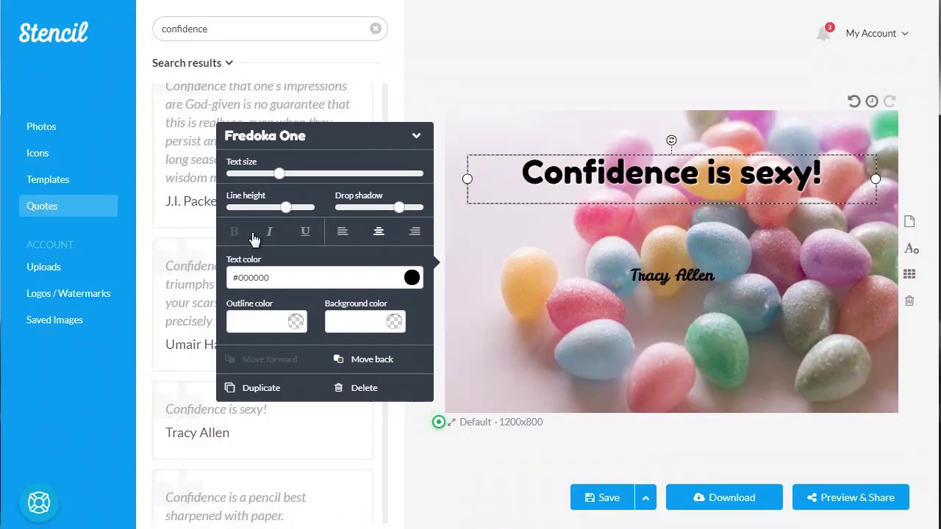
click(306, 234)
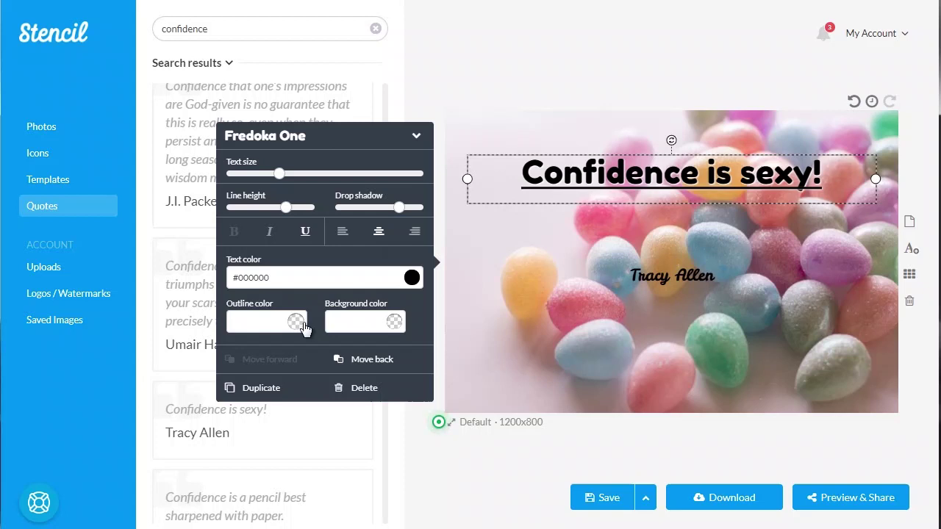
Step: Give the quote text a mostly transparent background band in colour #b08282
click(392, 328)
click(249, 168)
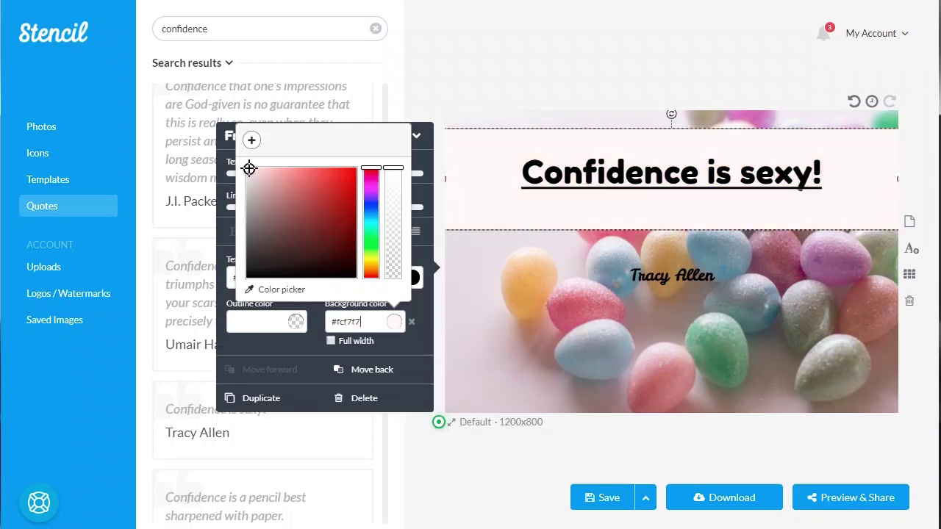
drag(248, 172, 274, 202)
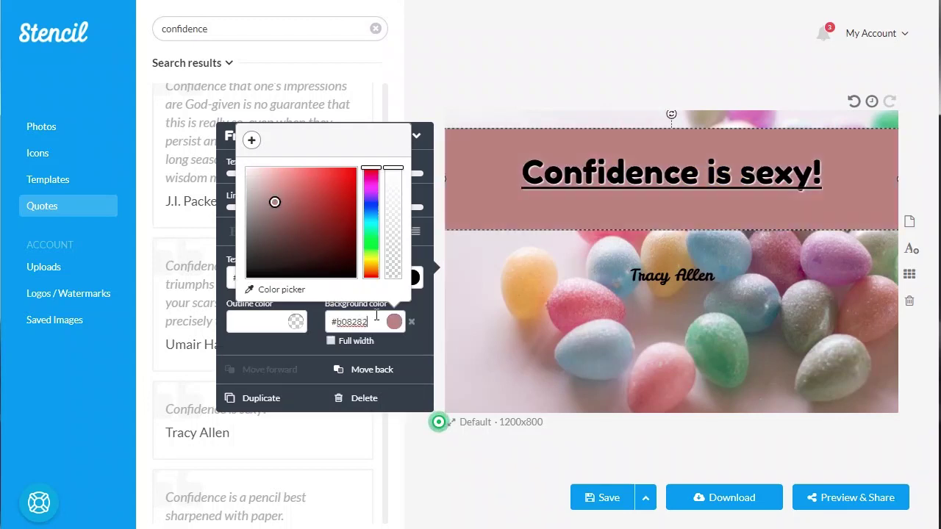
drag(393, 170, 393, 262)
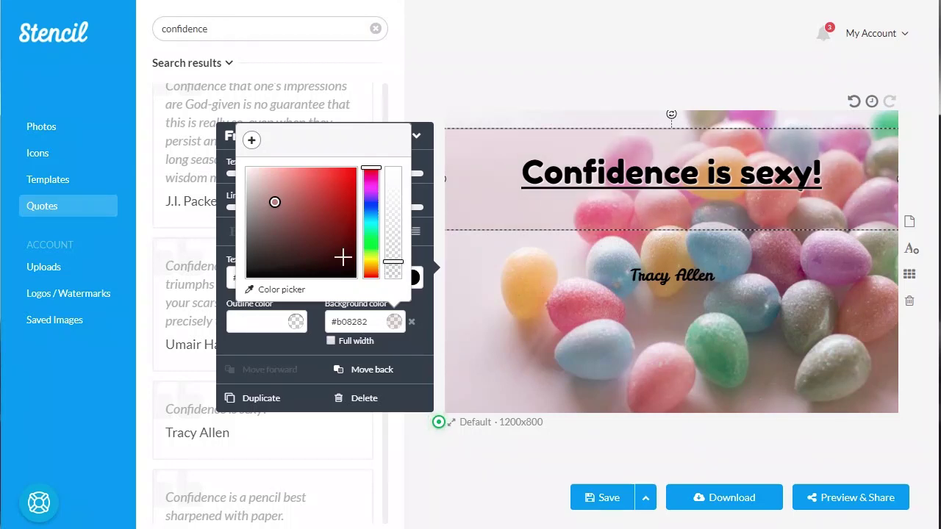
click(425, 388)
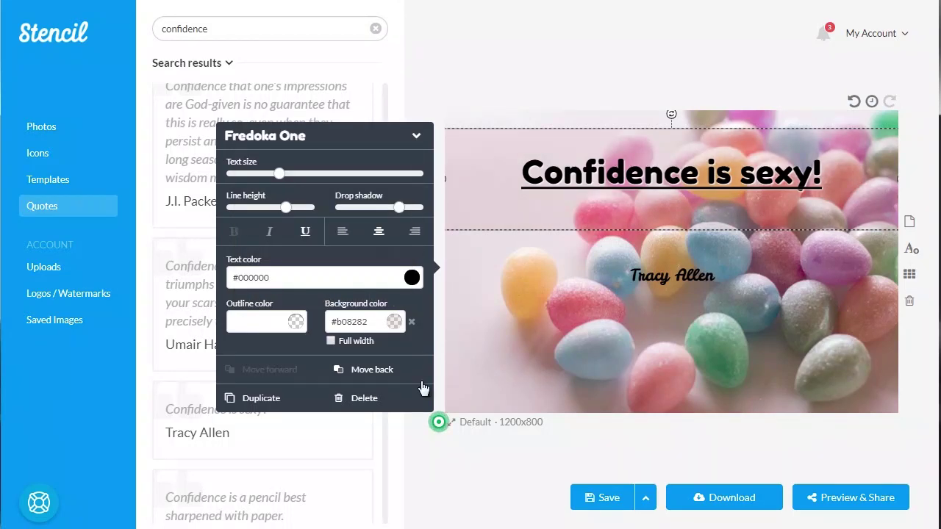
click(462, 458)
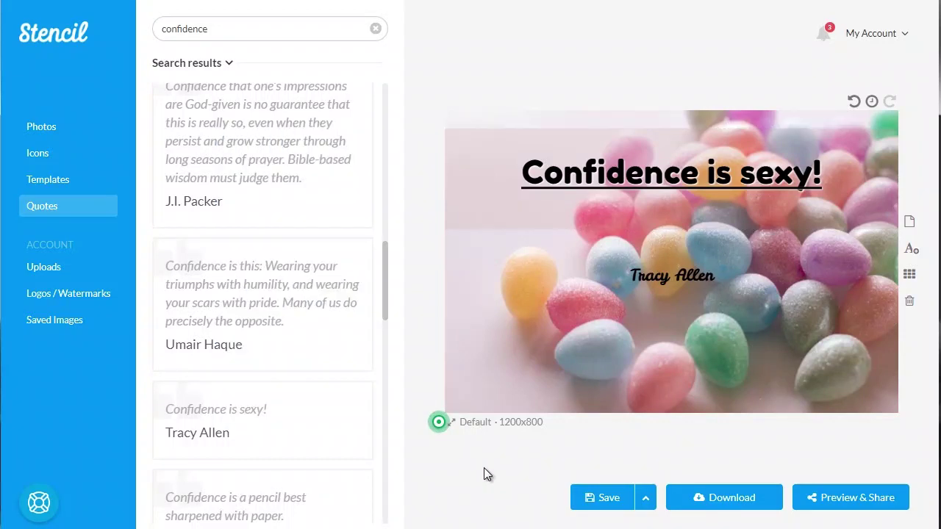
Step: Save the finished quote image to the saved images
click(644, 498)
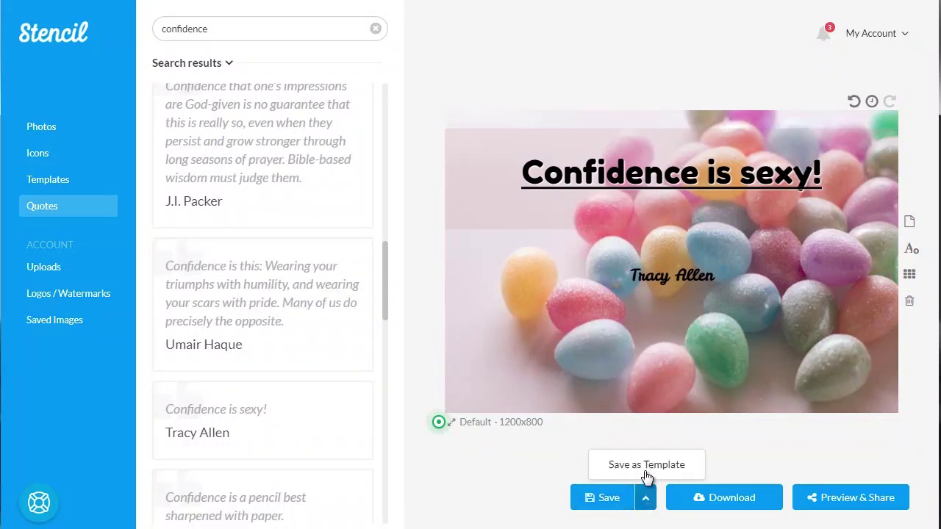
click(513, 471)
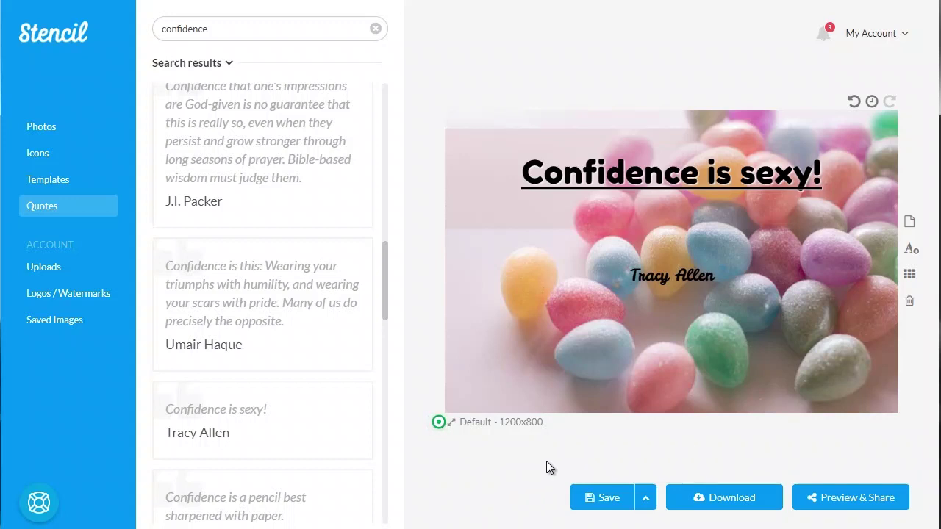
click(613, 500)
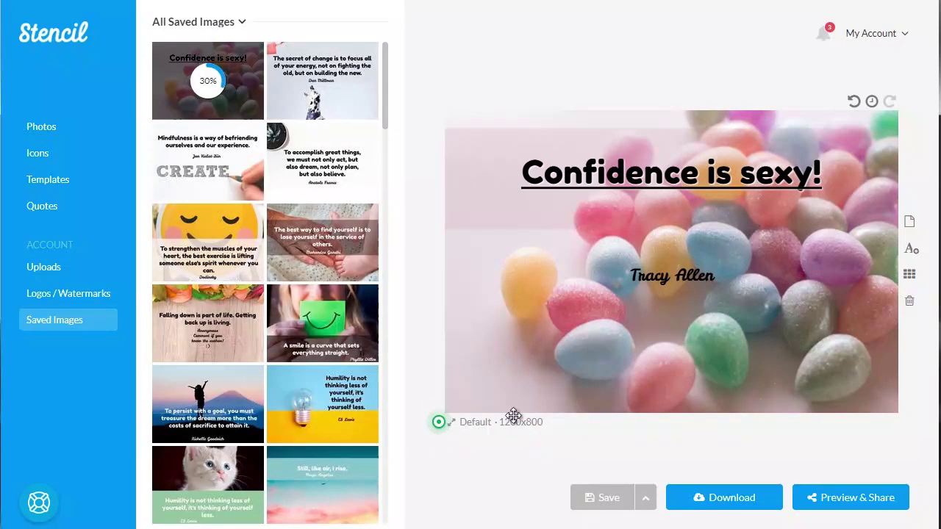
mouse_move(271, 61)
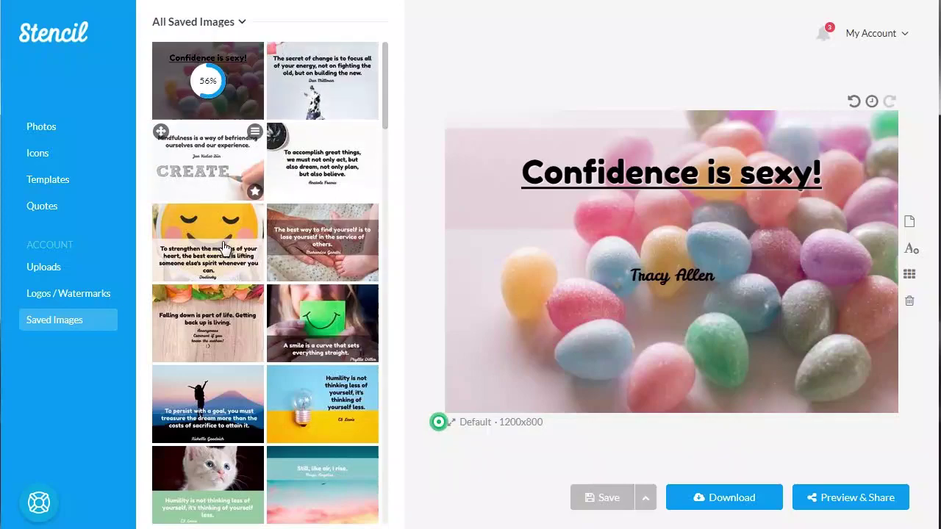
mouse_move(218, 249)
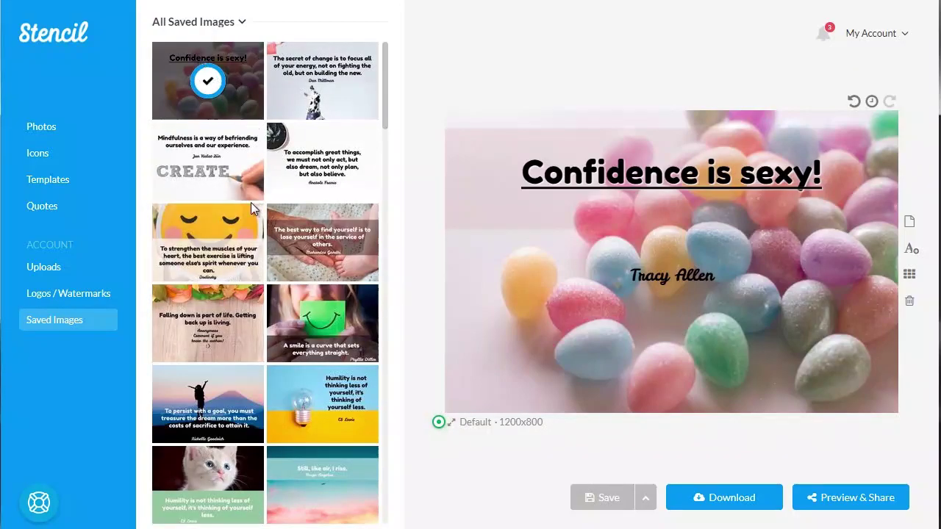
mouse_move(284, 100)
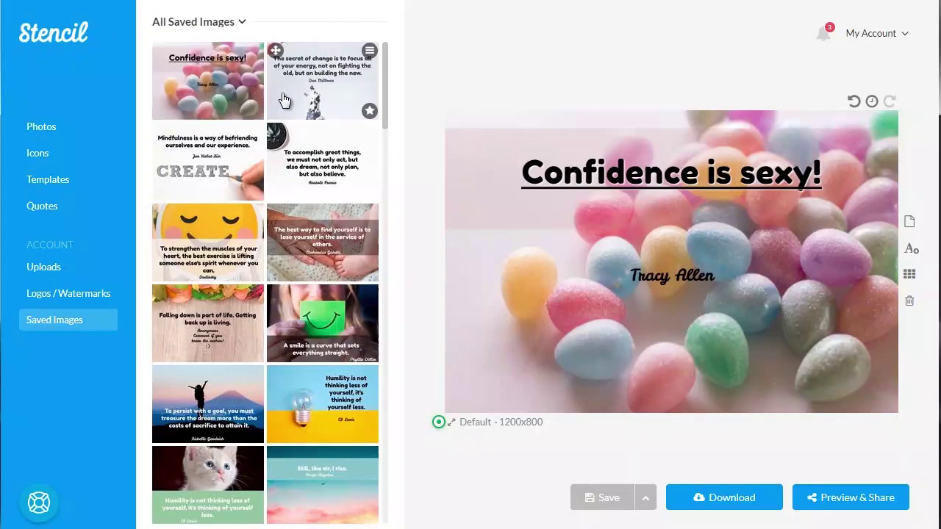
Step: Browse the featured templates and load the Instagram template with the black-and-white portrait
click(33, 190)
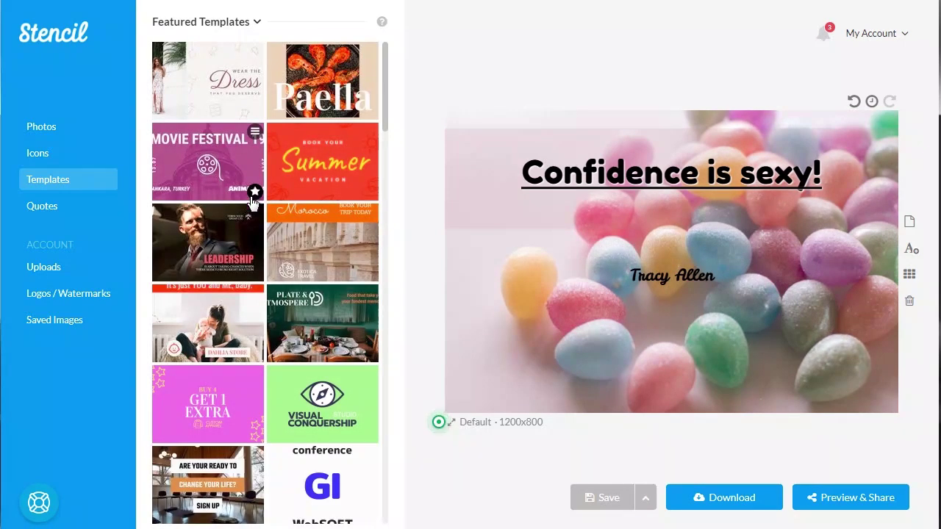
mouse_move(294, 196)
scroll(294, 196, down, 3)
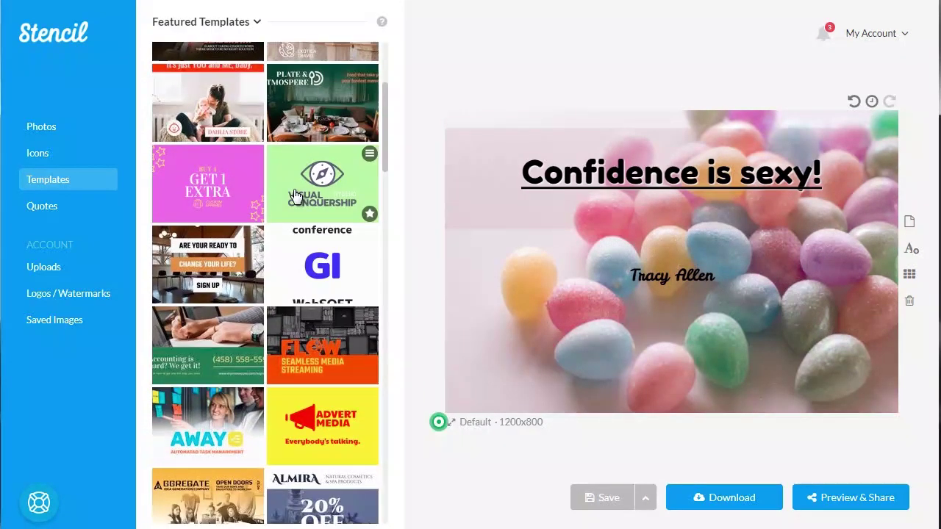
mouse_move(224, 202)
scroll(224, 202, down, 1)
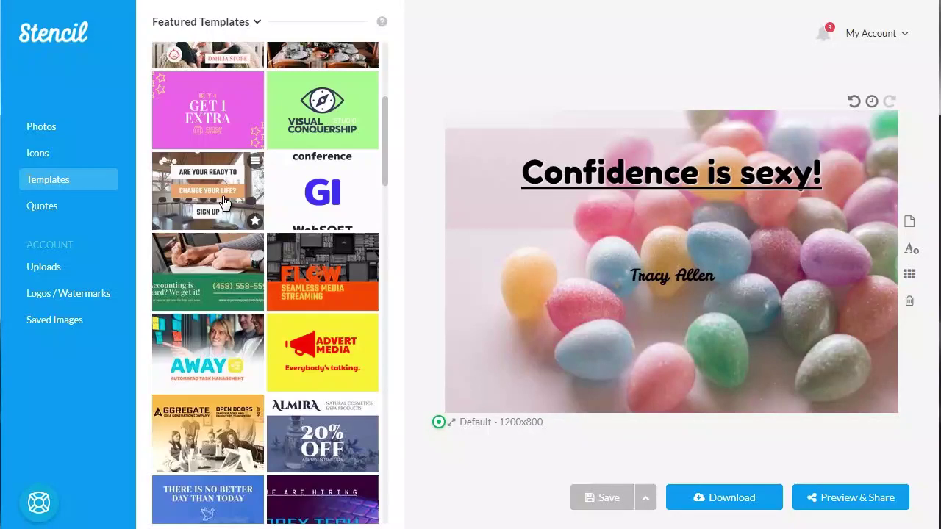
scroll(224, 202, down, 1)
scroll(224, 203, down, 1)
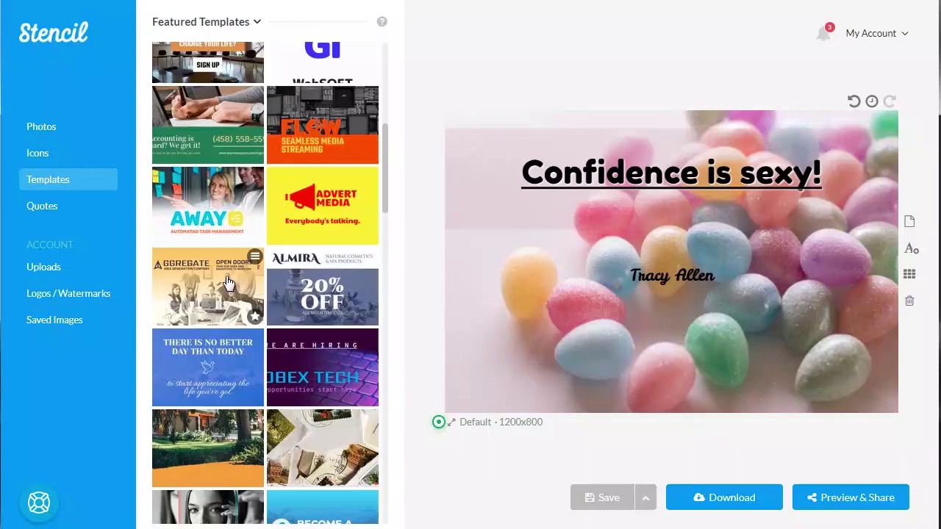
scroll(194, 292, down, 2)
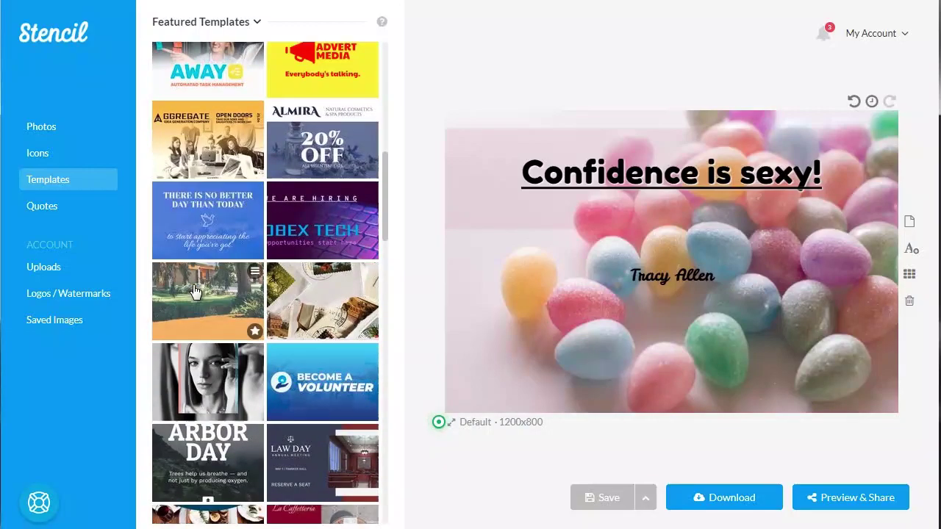
scroll(279, 301, down, 2)
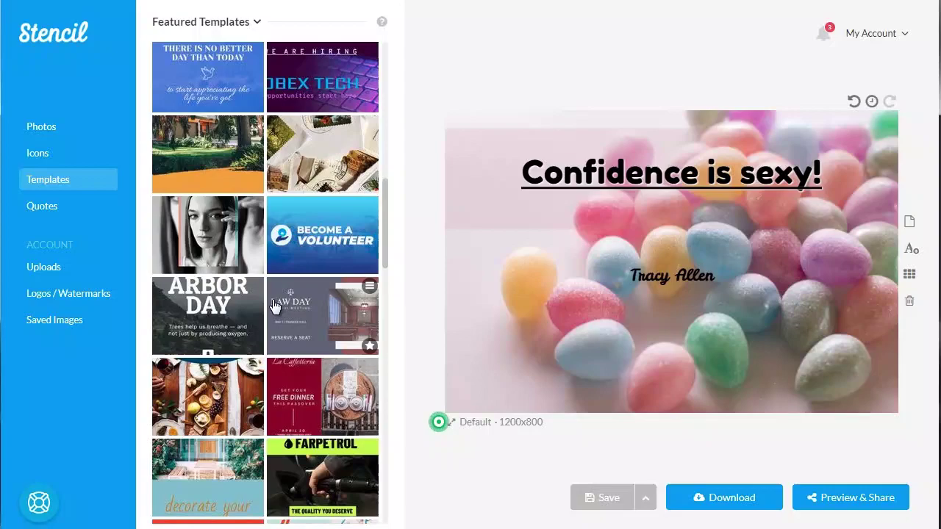
click(231, 231)
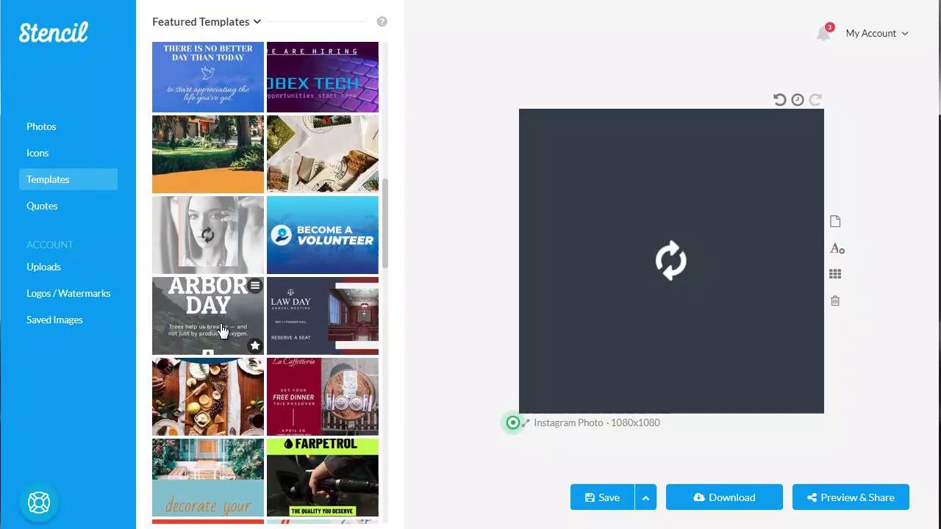
Step: Look through more featured templates and view the background filter and adjustment options of the loaded portrait template
scroll(223, 330, down, 2)
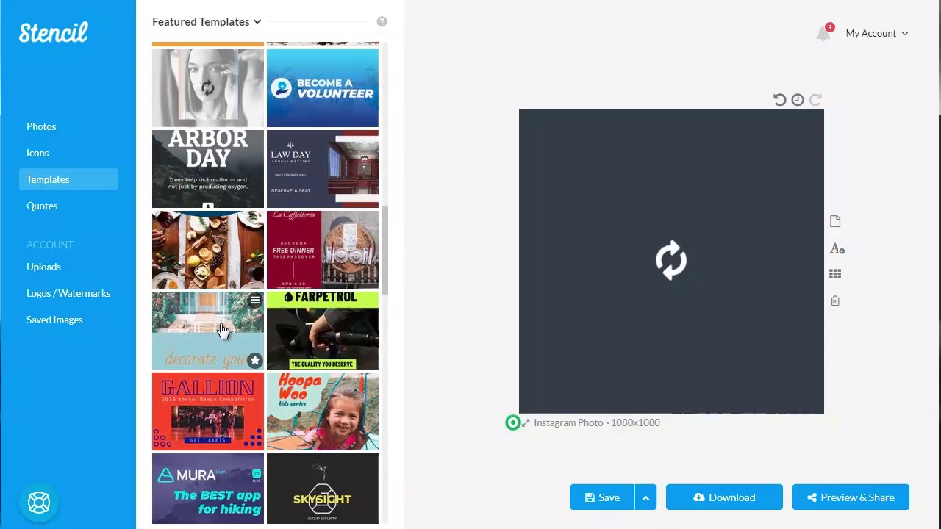
scroll(223, 330, down, 1)
scroll(222, 330, down, 1)
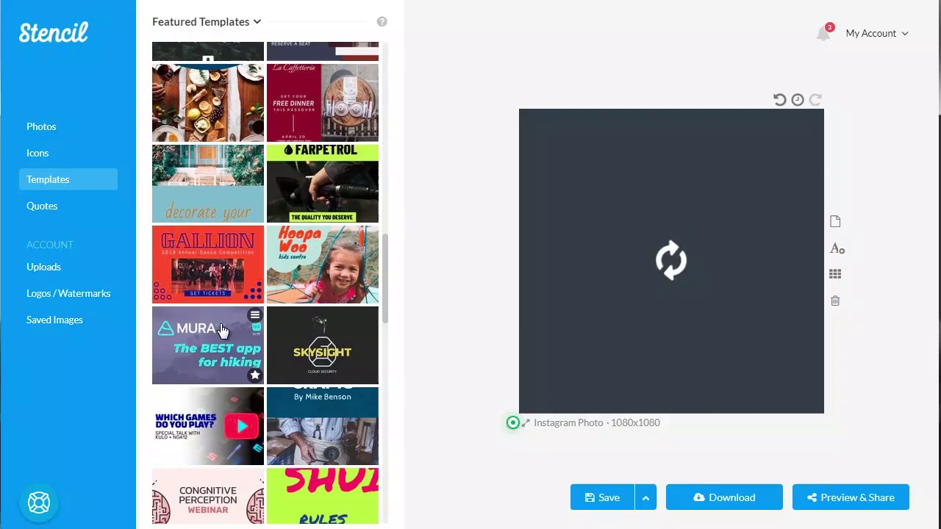
scroll(223, 330, down, 2)
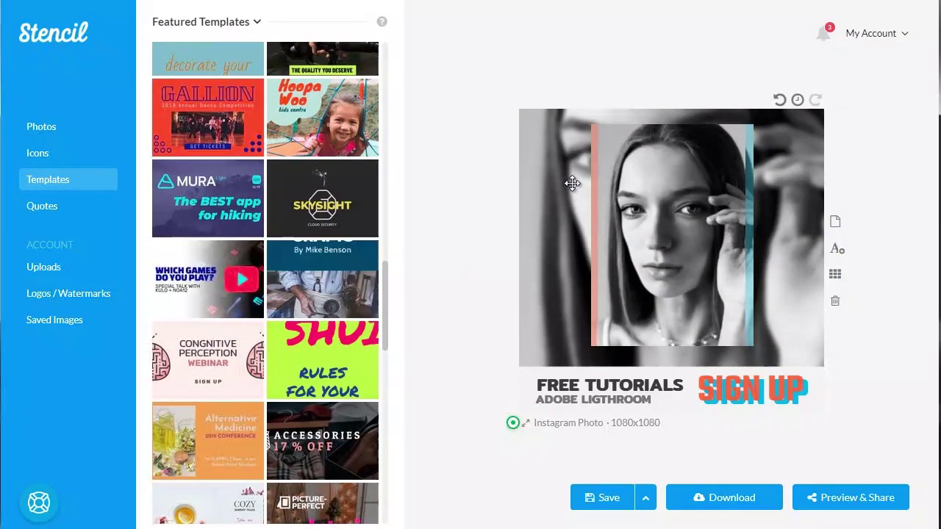
click(608, 227)
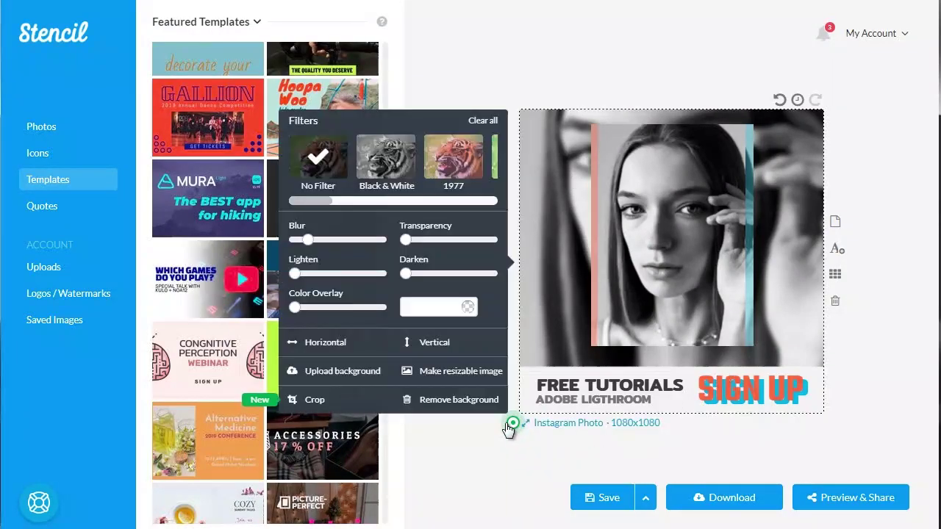
click(450, 454)
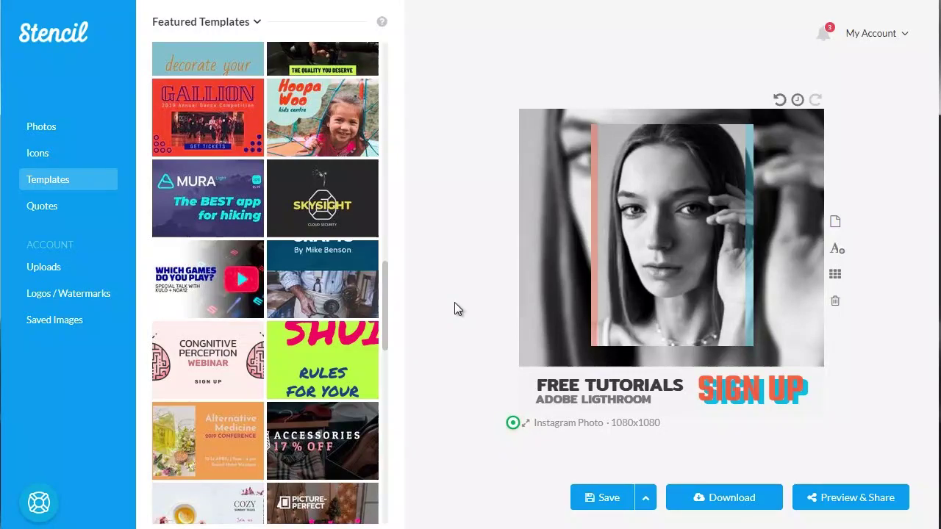
scroll(228, 288, down, 2)
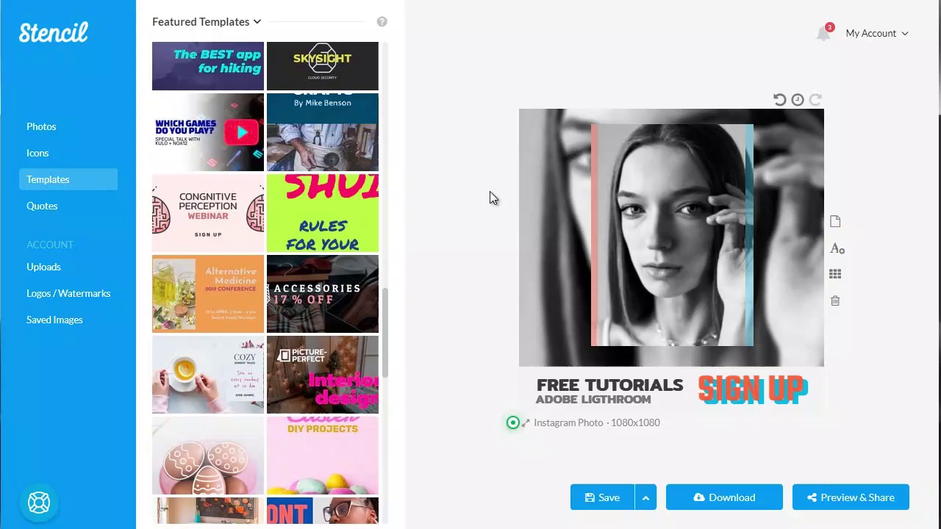
Step: Open the library of uploaded images
click(58, 129)
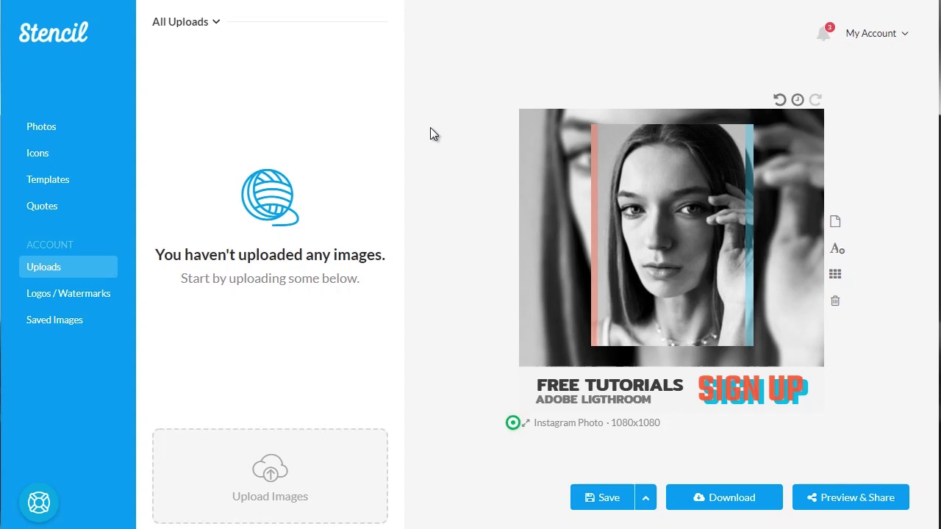
click(42, 273)
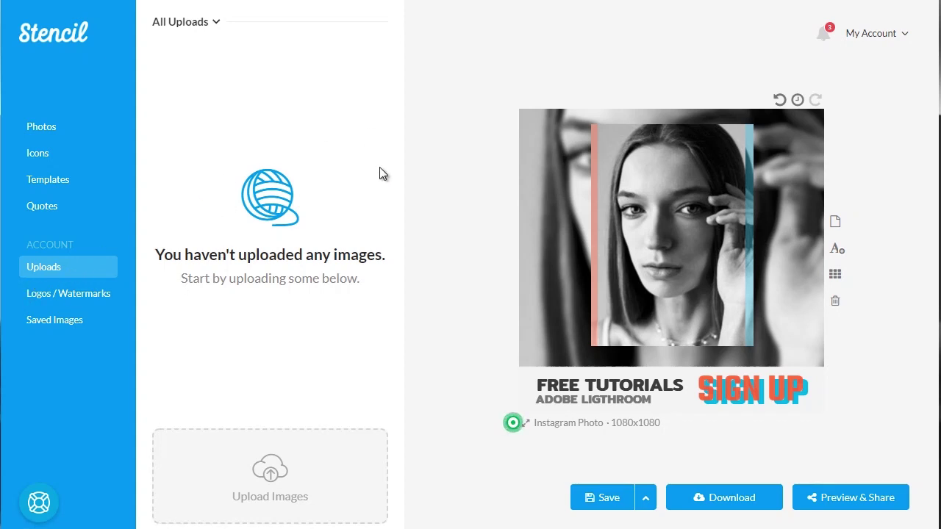
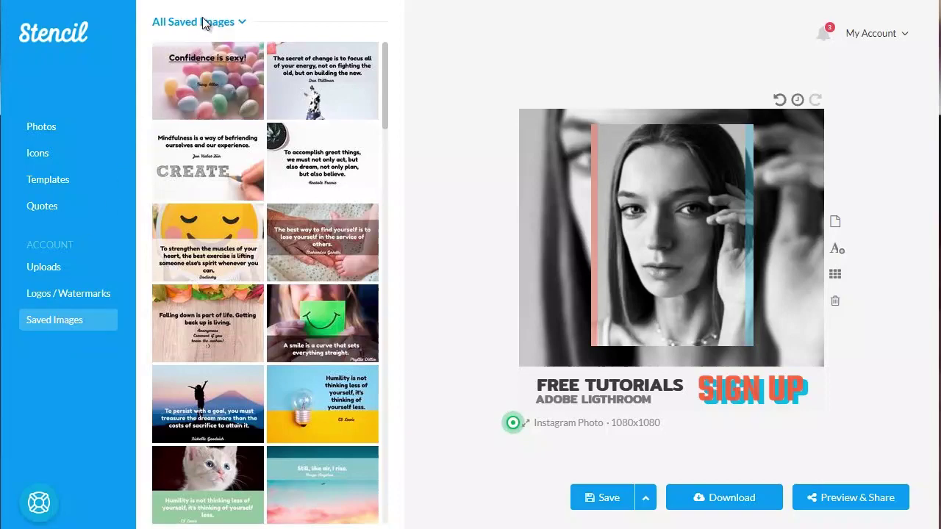
Step: View the collections of the saved images and the form for creating a new image collection
click(206, 23)
mouse_move(140, 130)
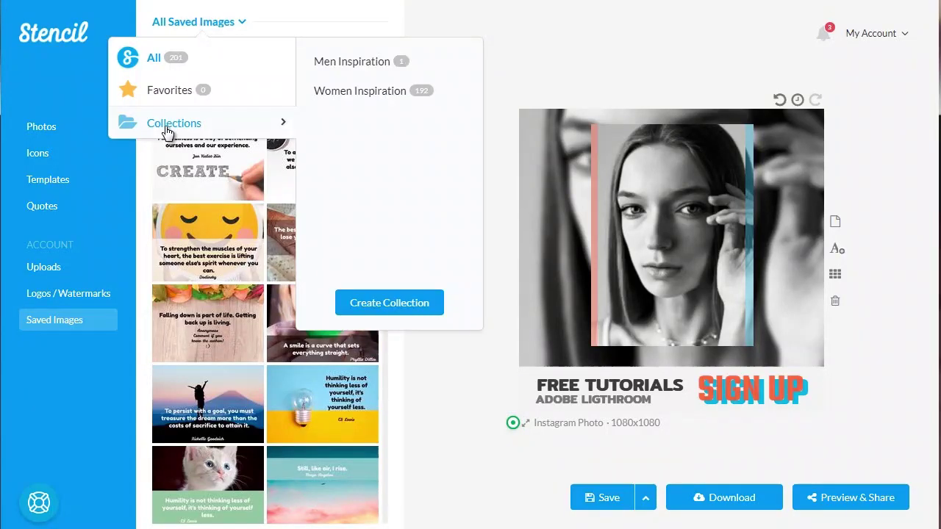
click(406, 304)
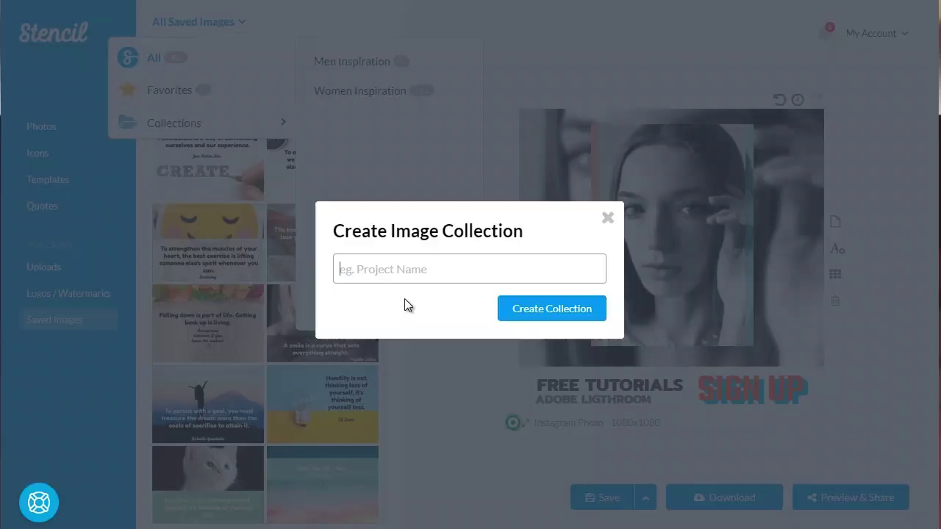
click(429, 269)
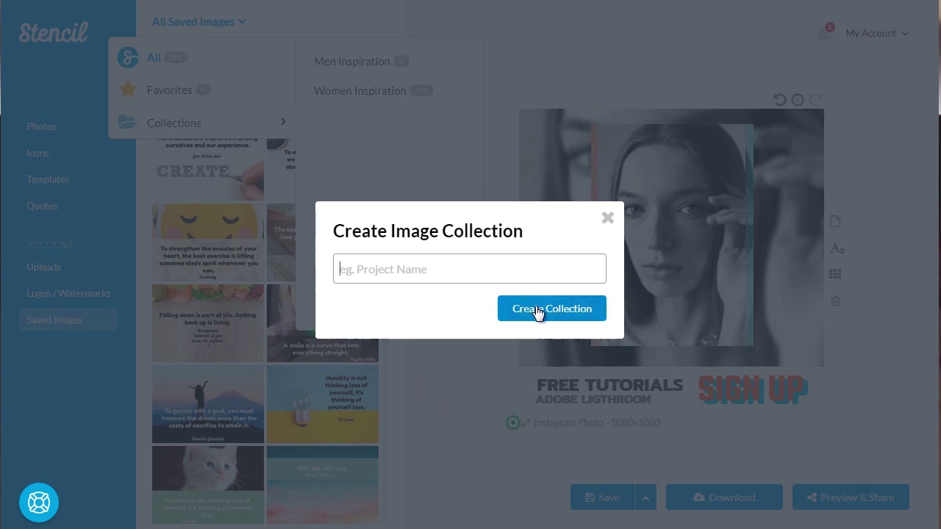
click(608, 218)
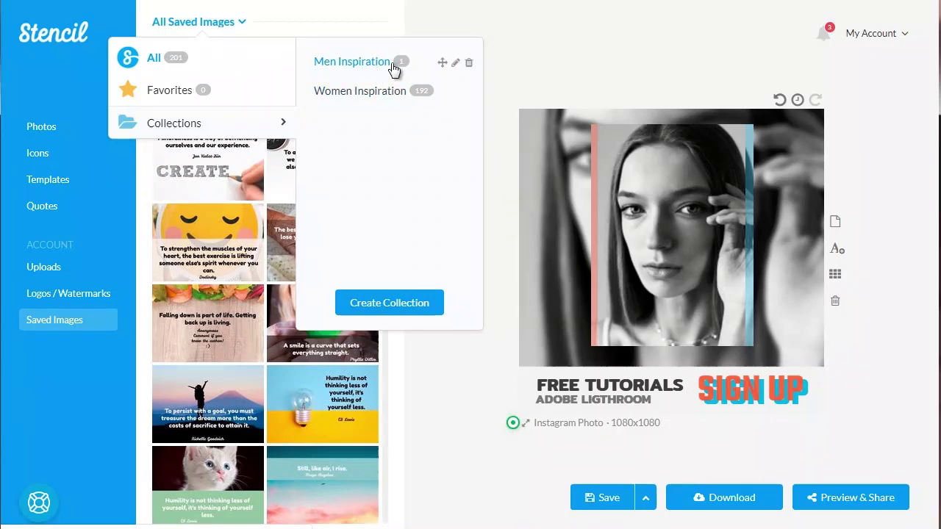
click(524, 41)
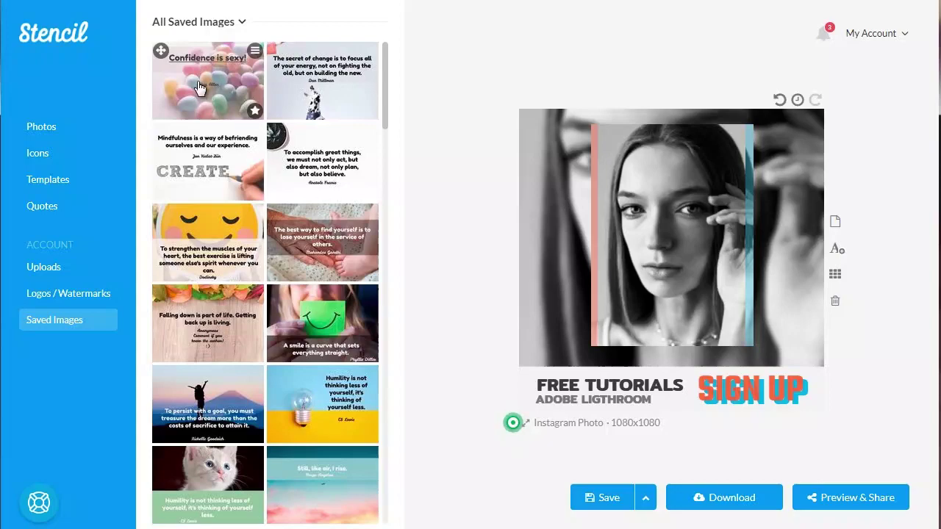
Step: Add the saved "Confidence is sexy!" image to the Women Inspiration collection
click(254, 52)
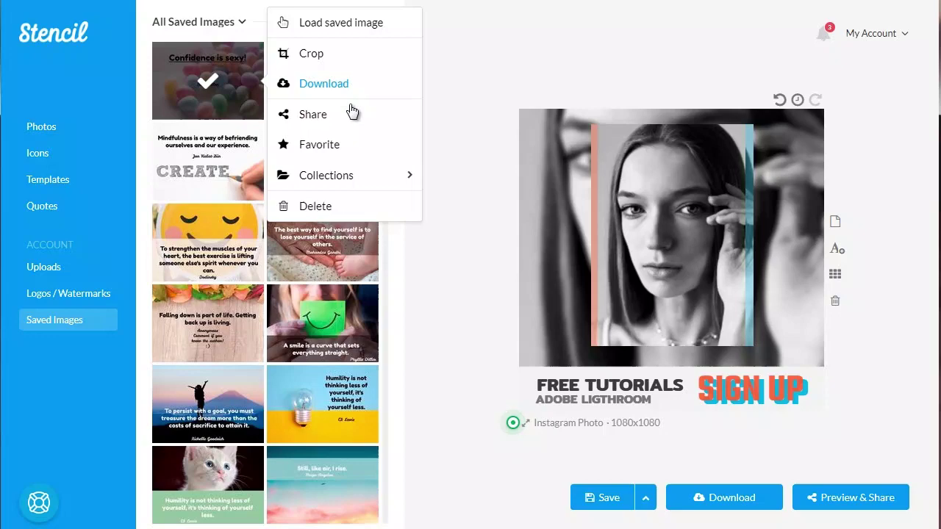
mouse_move(353, 184)
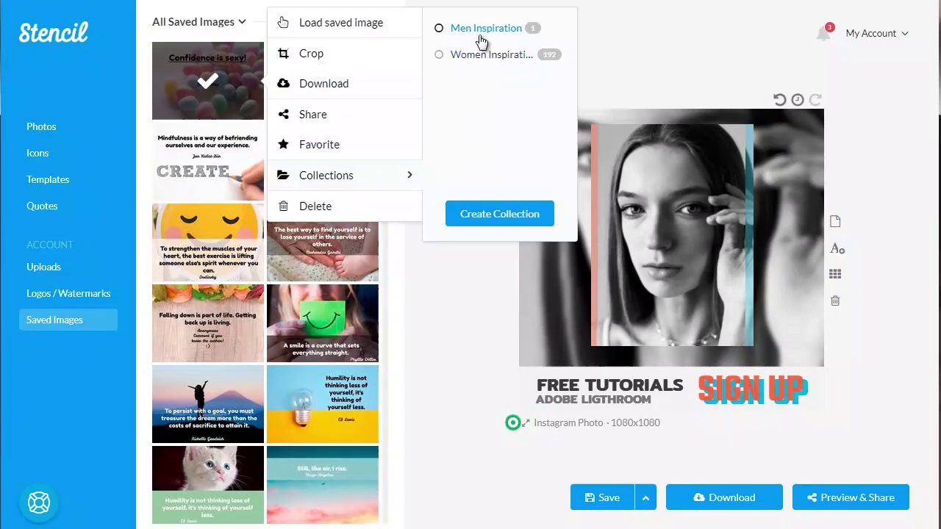
click(484, 60)
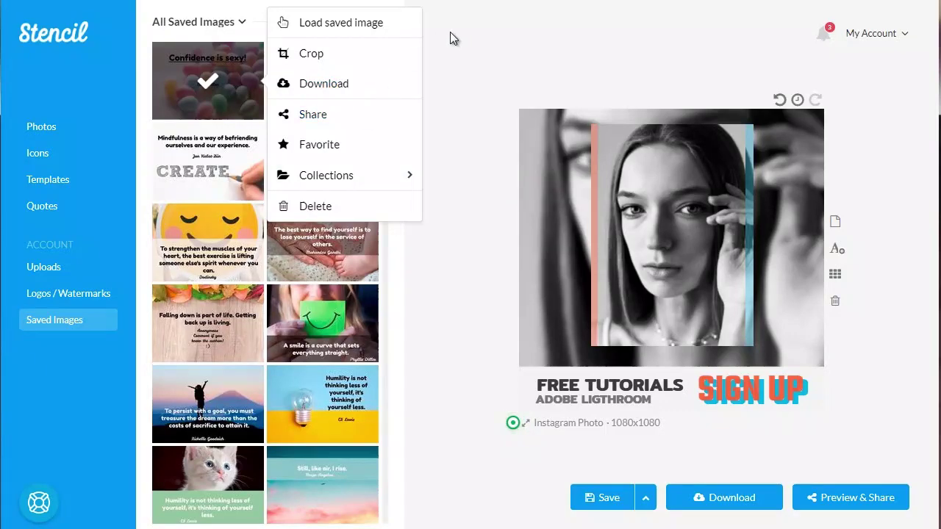
click(450, 31)
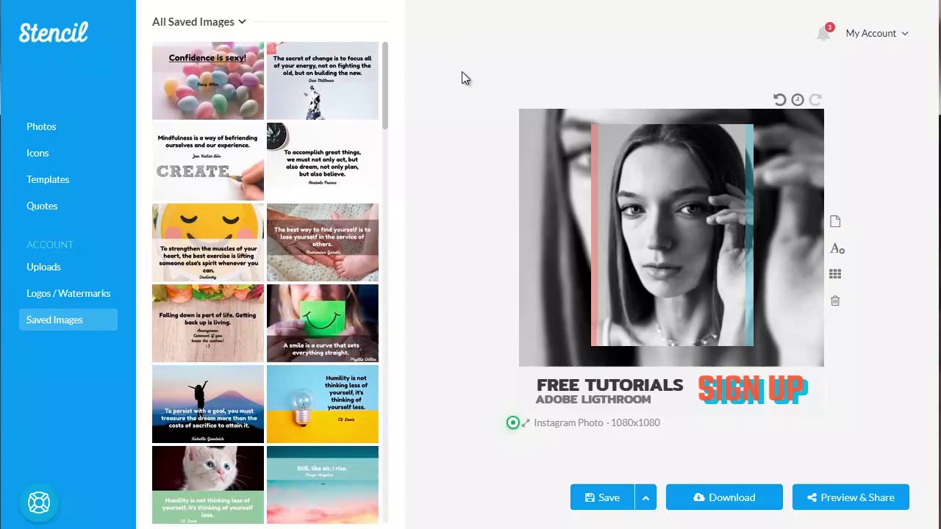
click(878, 37)
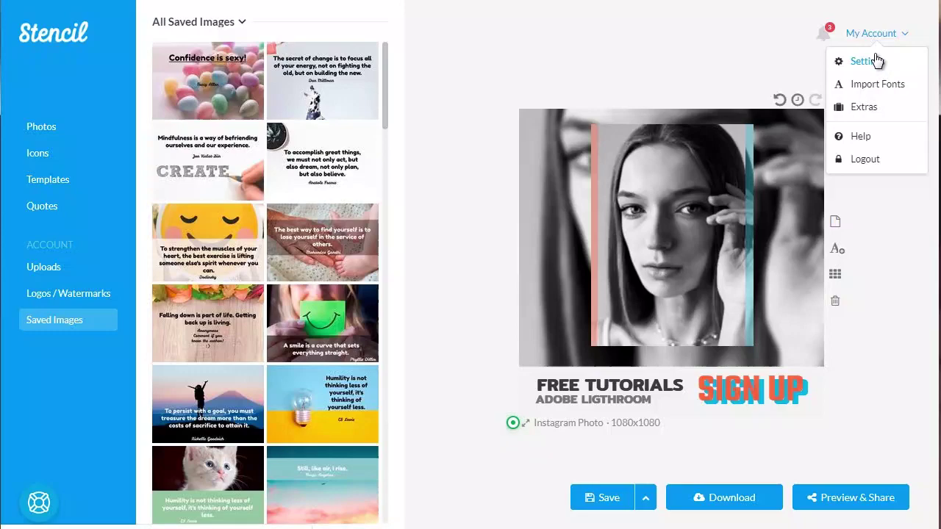
click(447, 119)
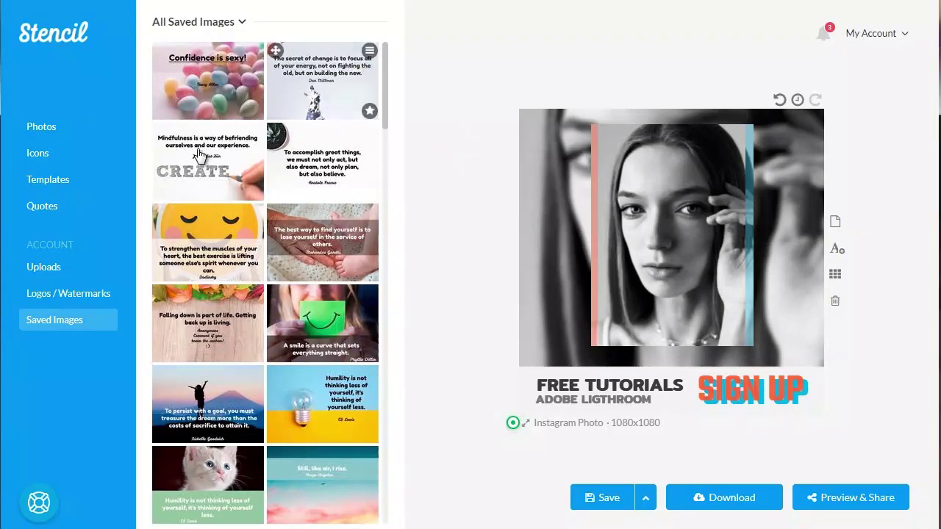
Step: Open the sharing options for the saved smiley quote image "To strengthen the muscles of your heart"
mouse_move(168, 238)
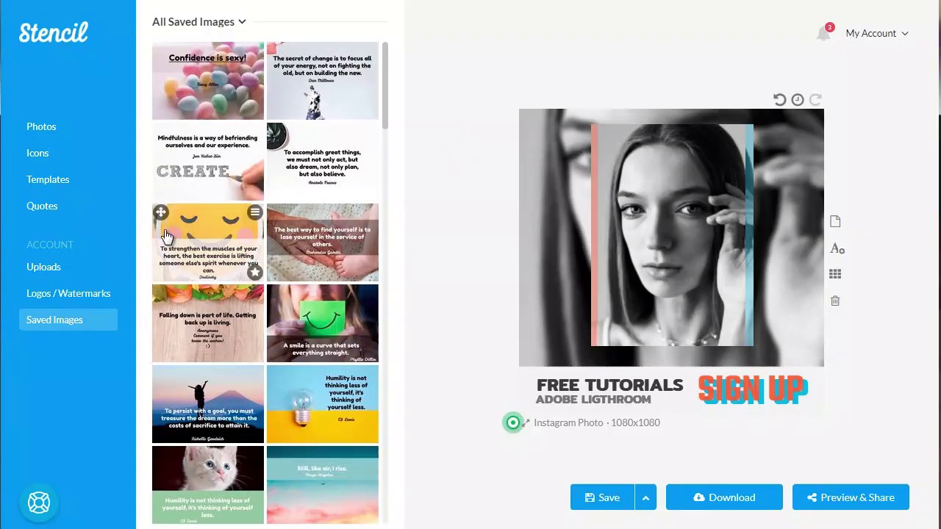
click(255, 214)
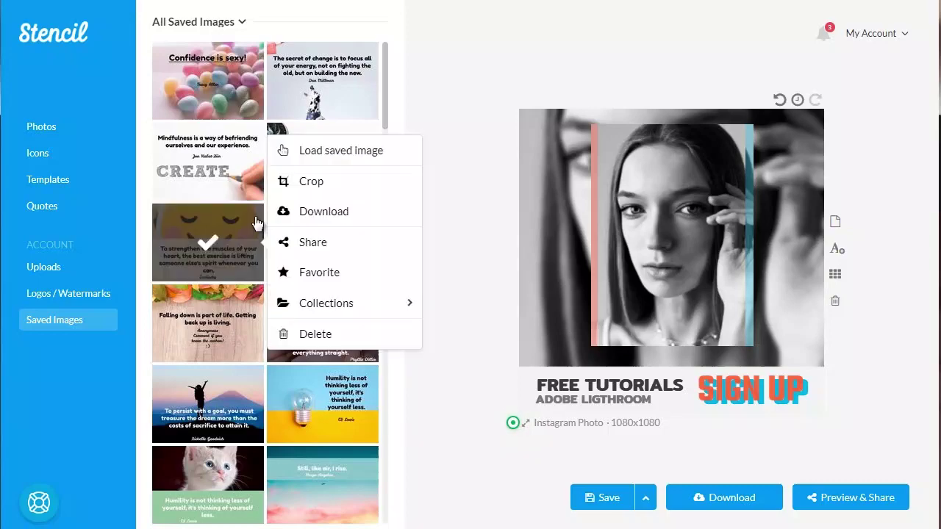
click(349, 247)
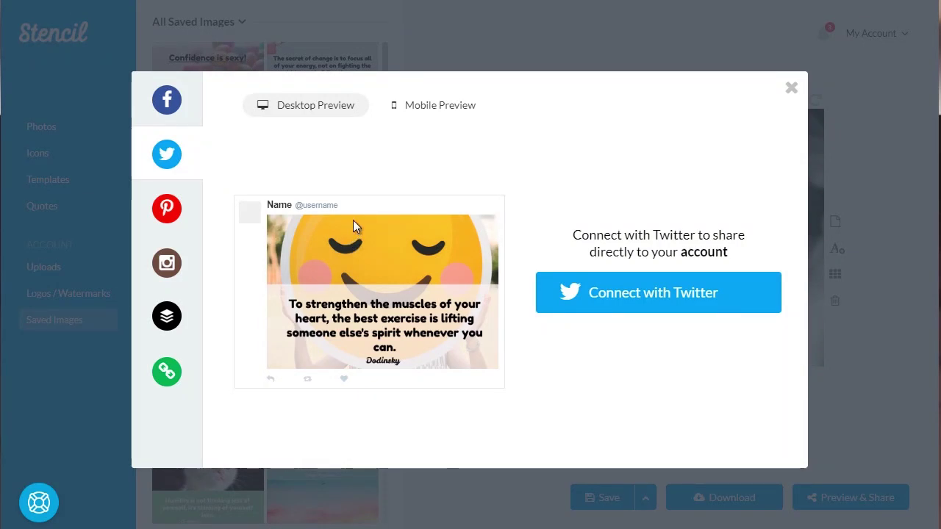